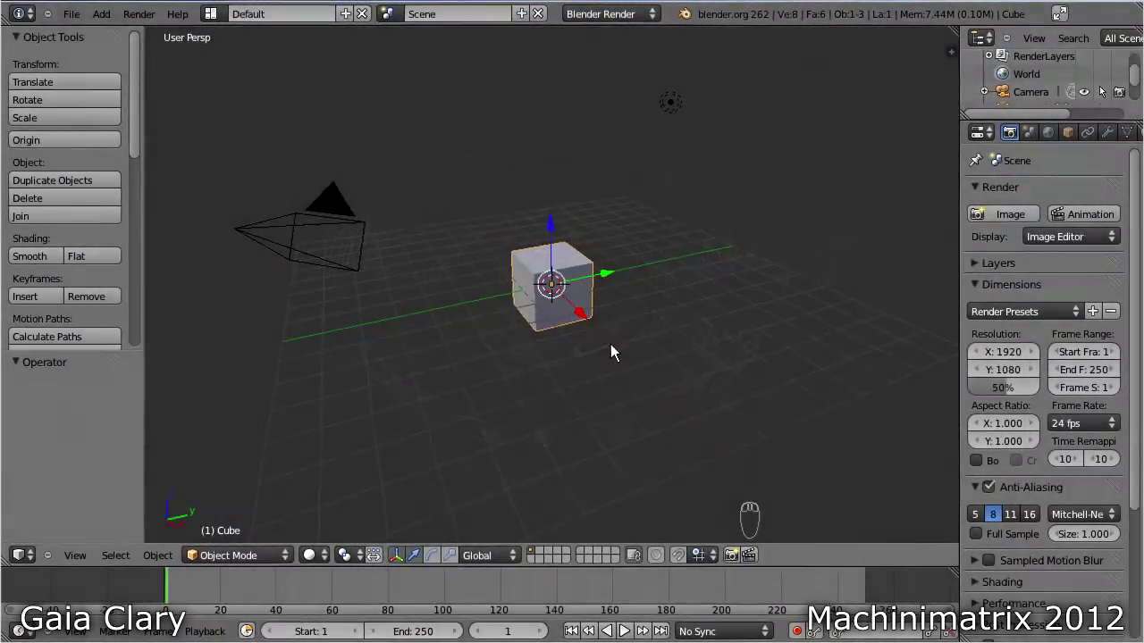
Delete the default cube and add a new cylinder mesh in its place
key(Delete)
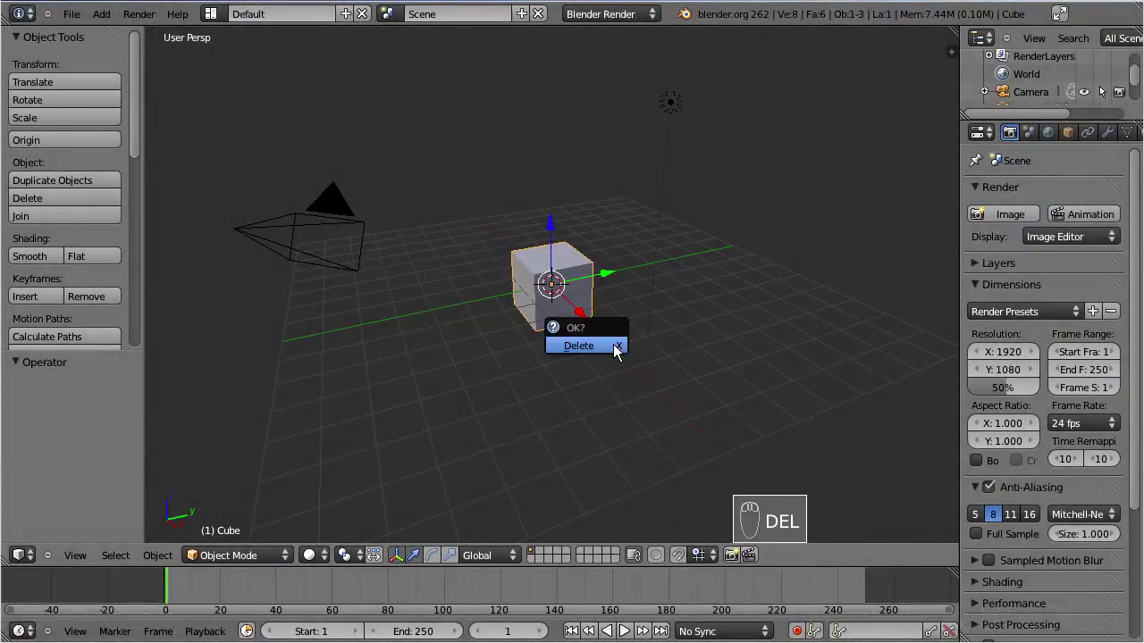
click(617, 348)
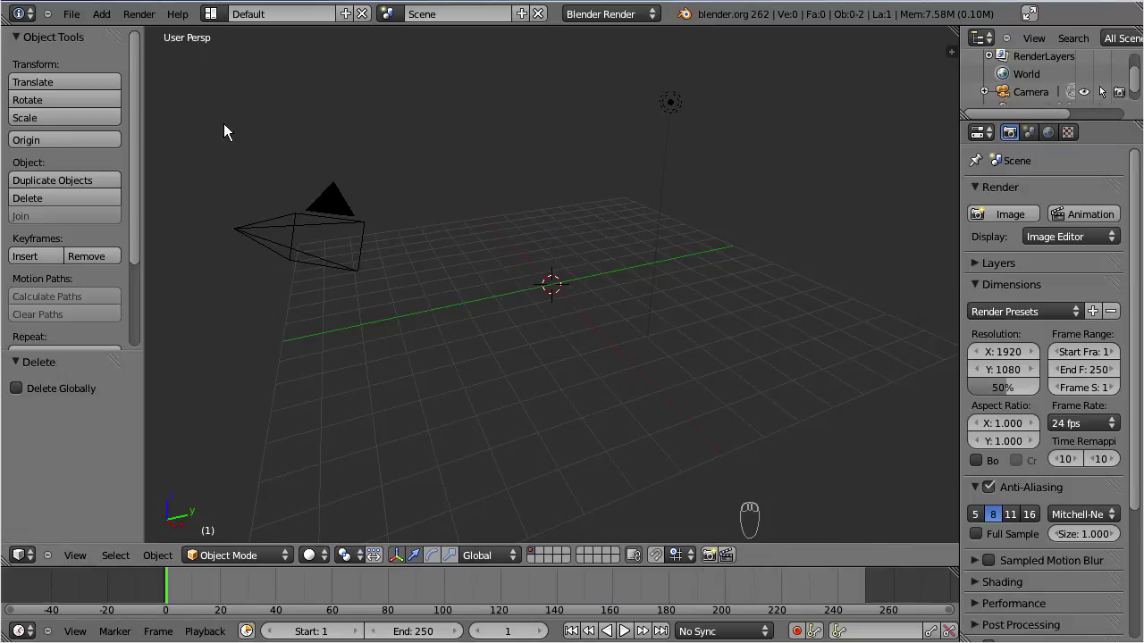
click(101, 14)
click(110, 31)
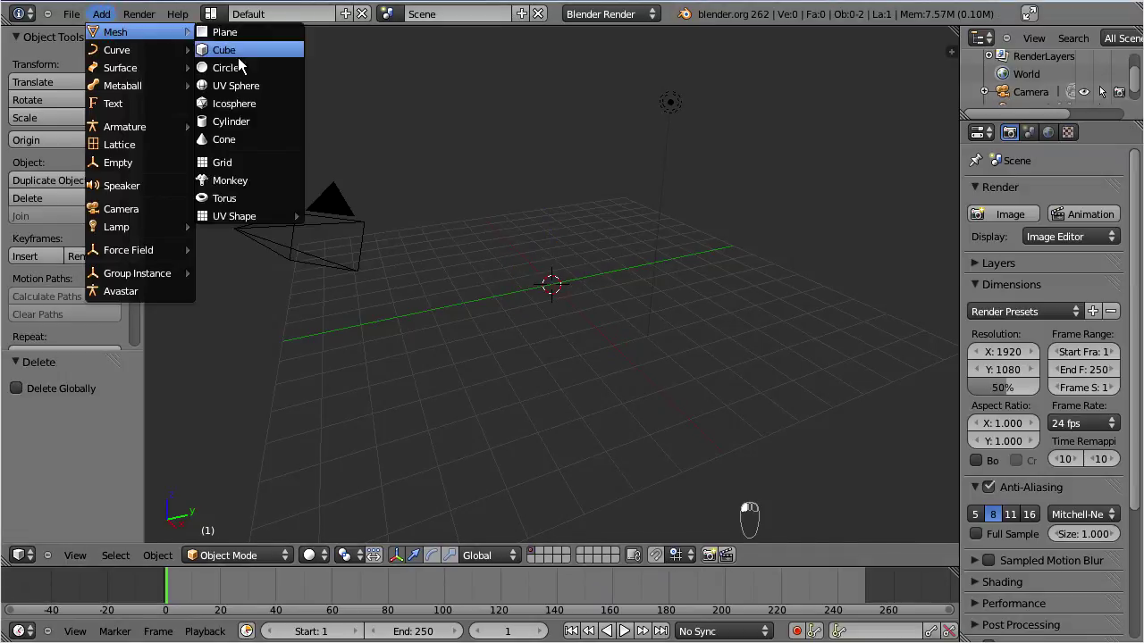
click(261, 121)
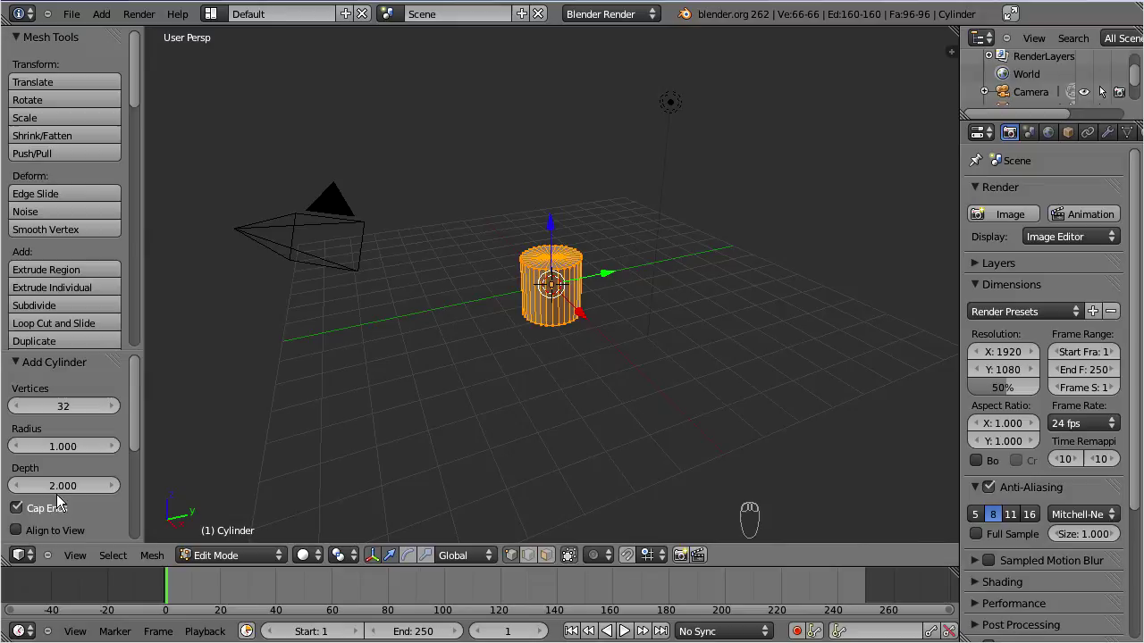
Turn off Cap Ends so the cylinder becomes an open tube
click(17, 507)
scroll(688, 327, up, 2)
scroll(688, 326, up, 3)
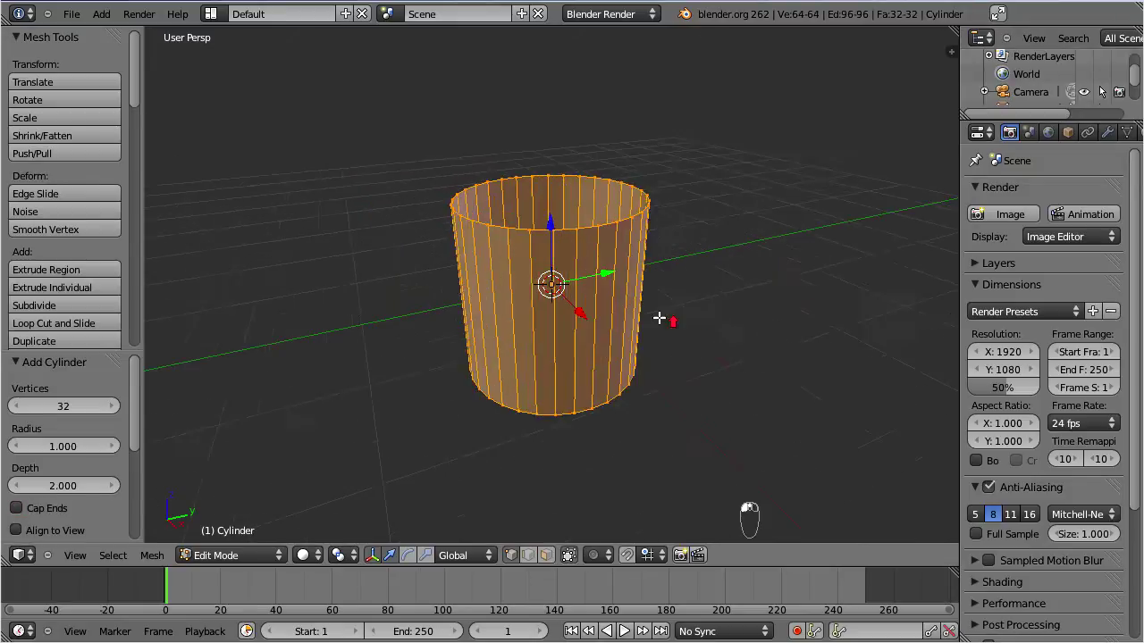
middle_drag(587, 281, 577, 340)
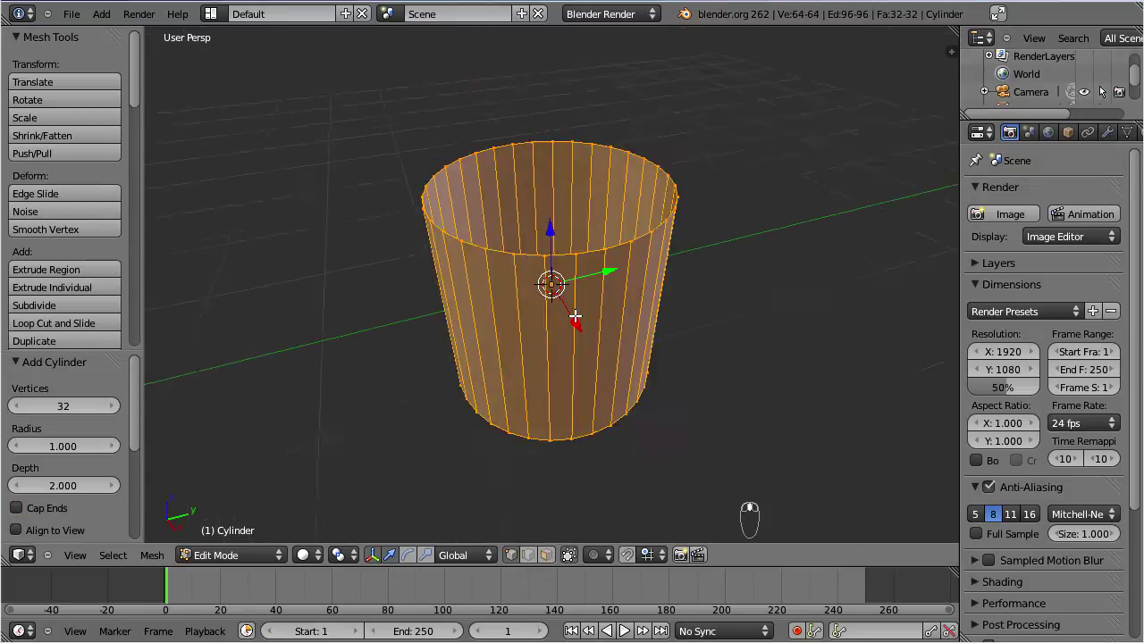
scroll(349, 188, down, 2)
Switch to the UV Editing layout and Unwrap the tube into a ring-shaped UV map
click(214, 13)
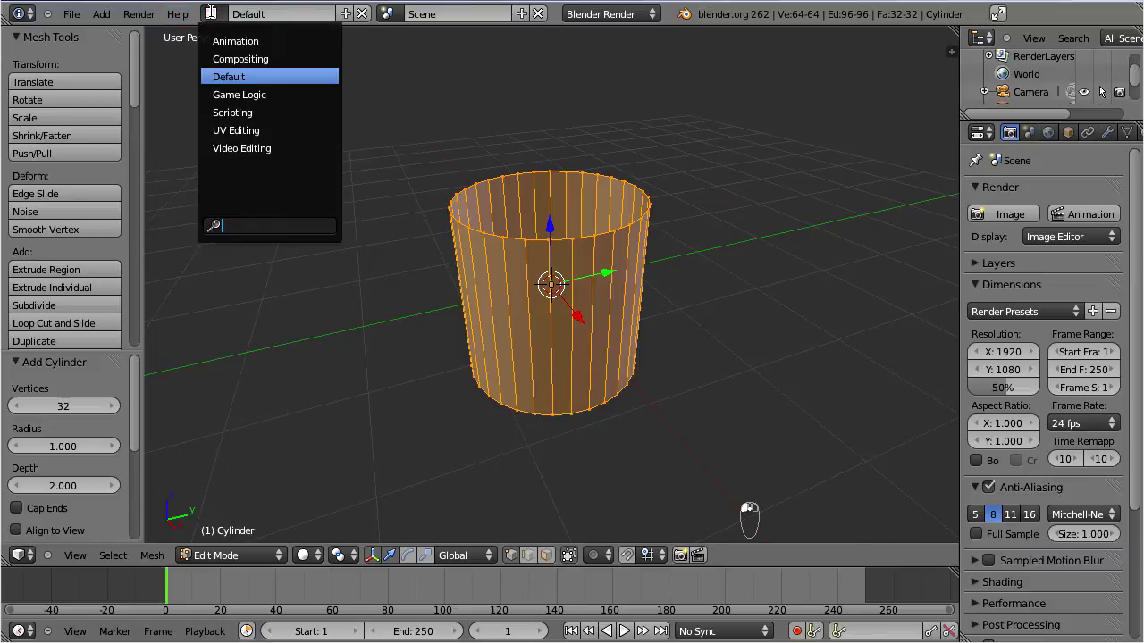
click(268, 130)
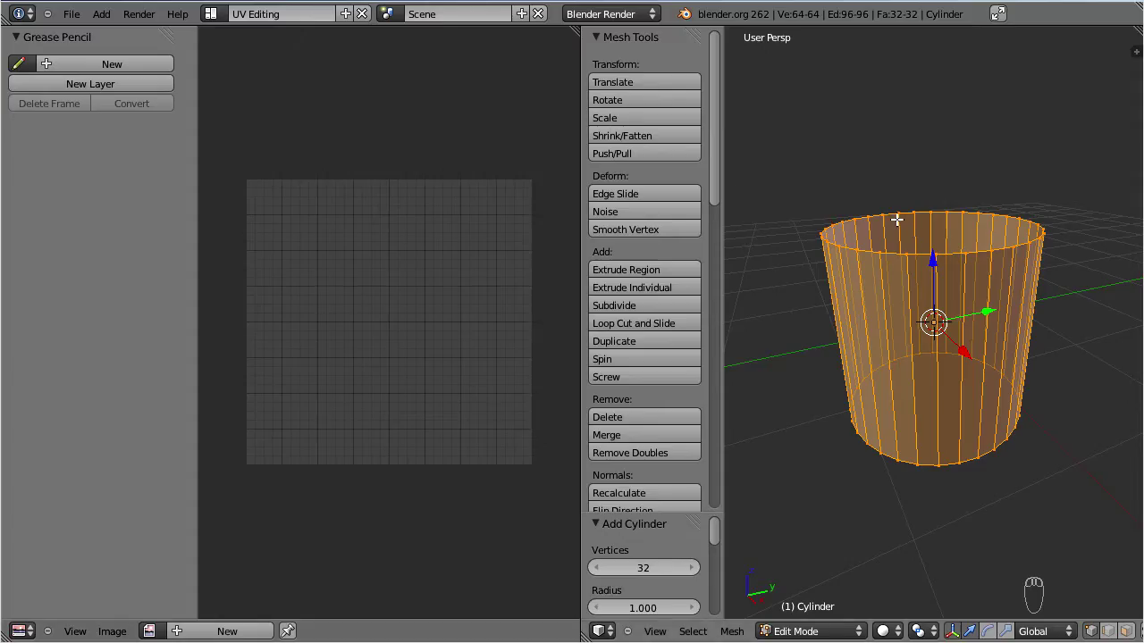
key(u)
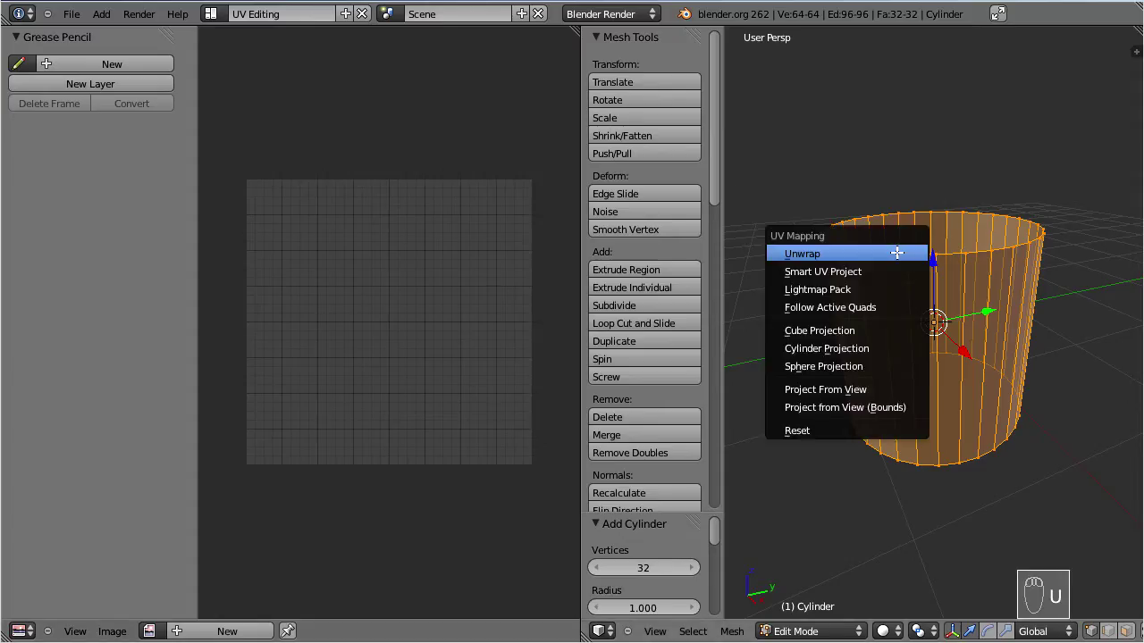
click(897, 253)
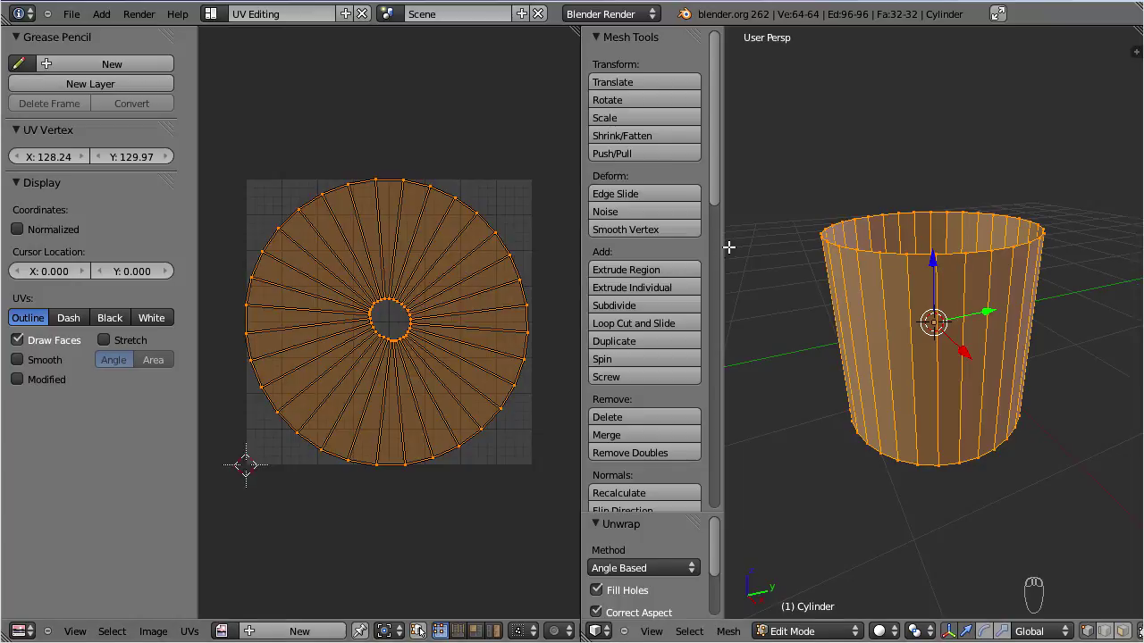
Create a 1024×1024 UV Test Grid image named 'test pattern' and zoom out to show it fully
drag(722, 251, 583, 258)
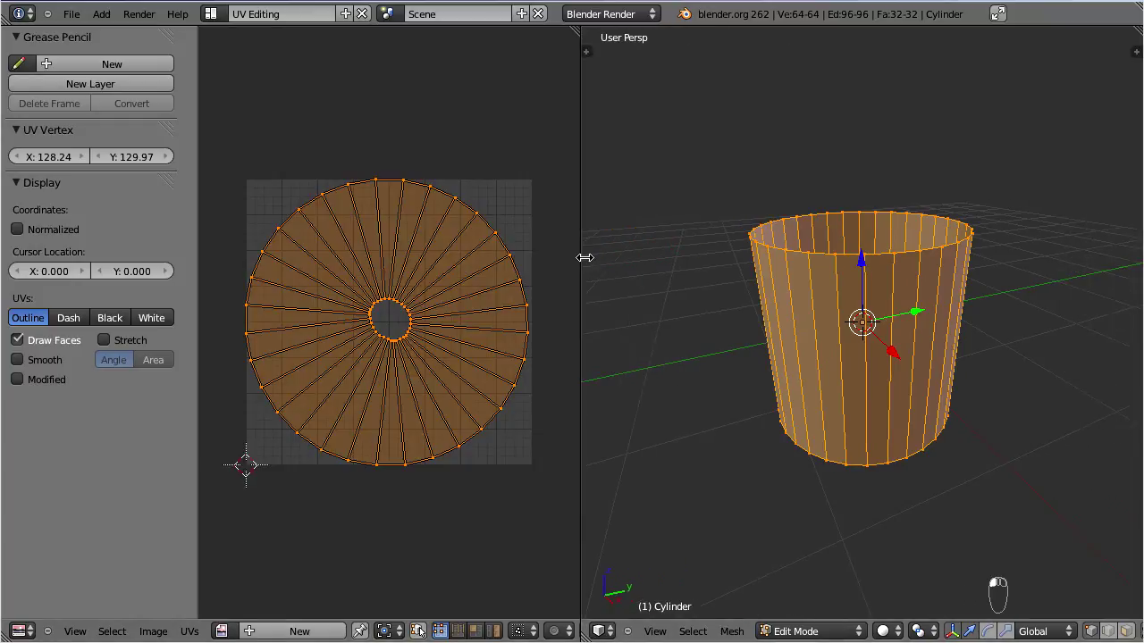
click(153, 631)
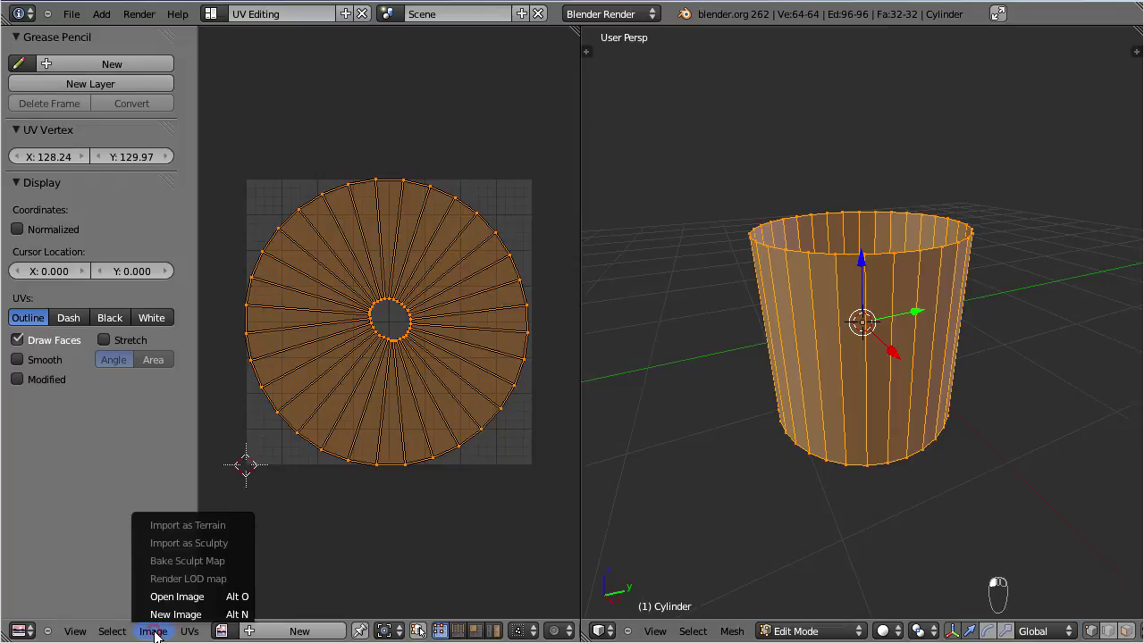
click(182, 615)
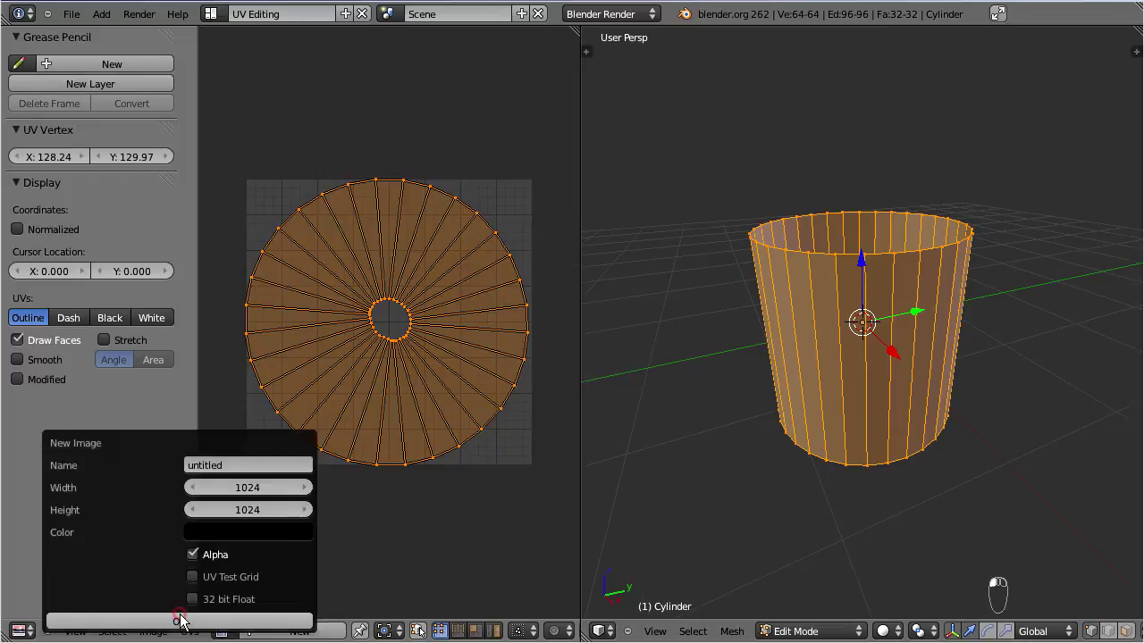
click(229, 467)
text(te)
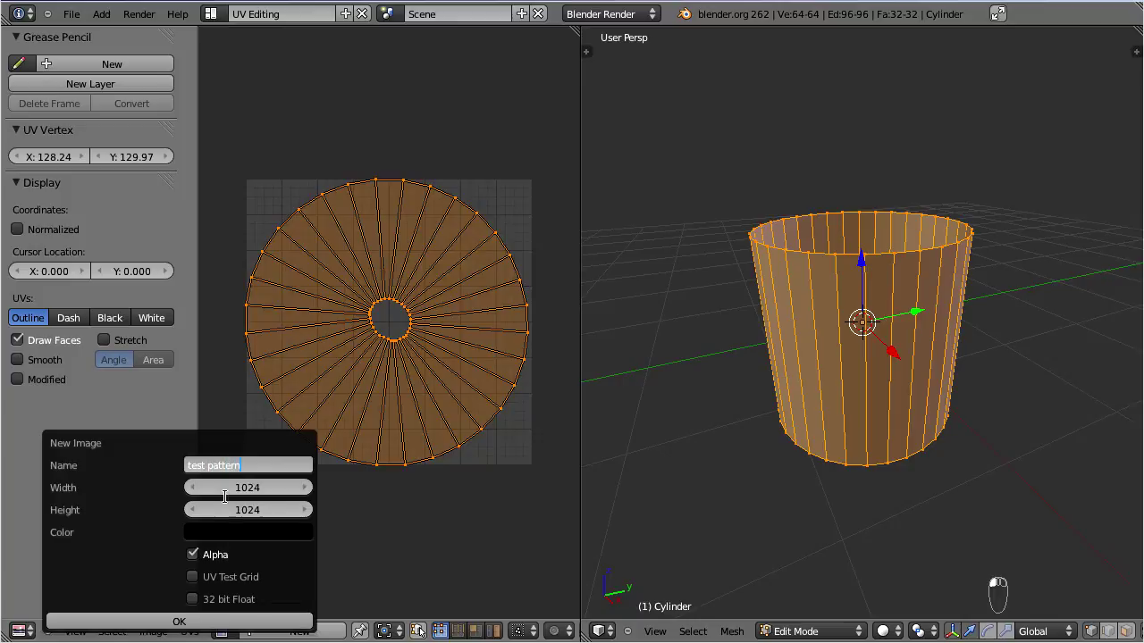
text(st pattern)
click(206, 579)
click(204, 579)
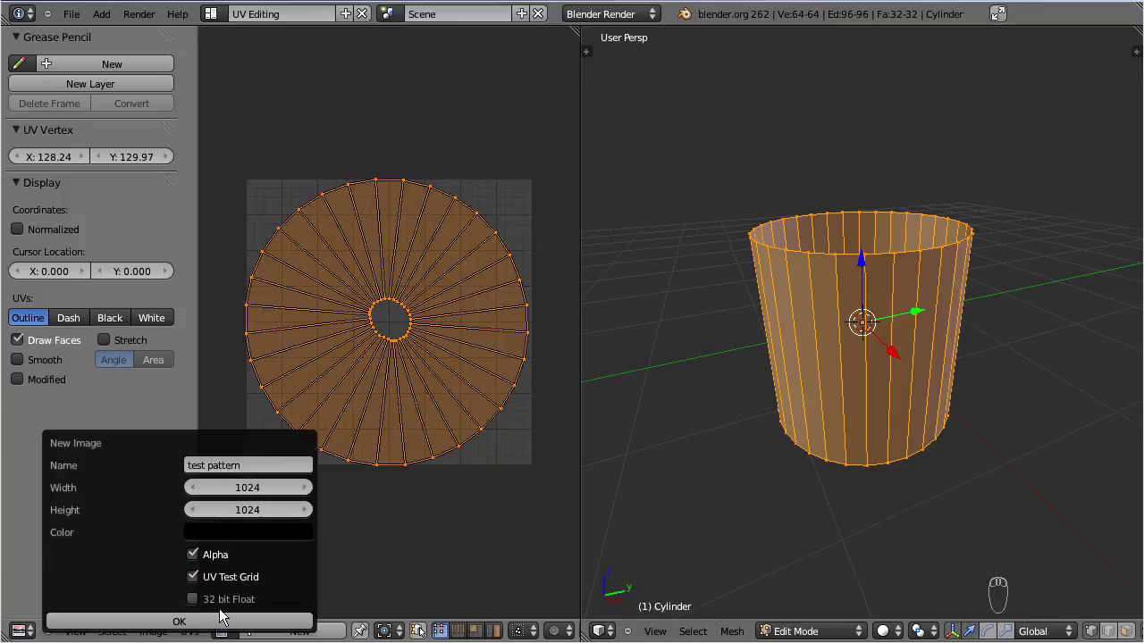
click(222, 622)
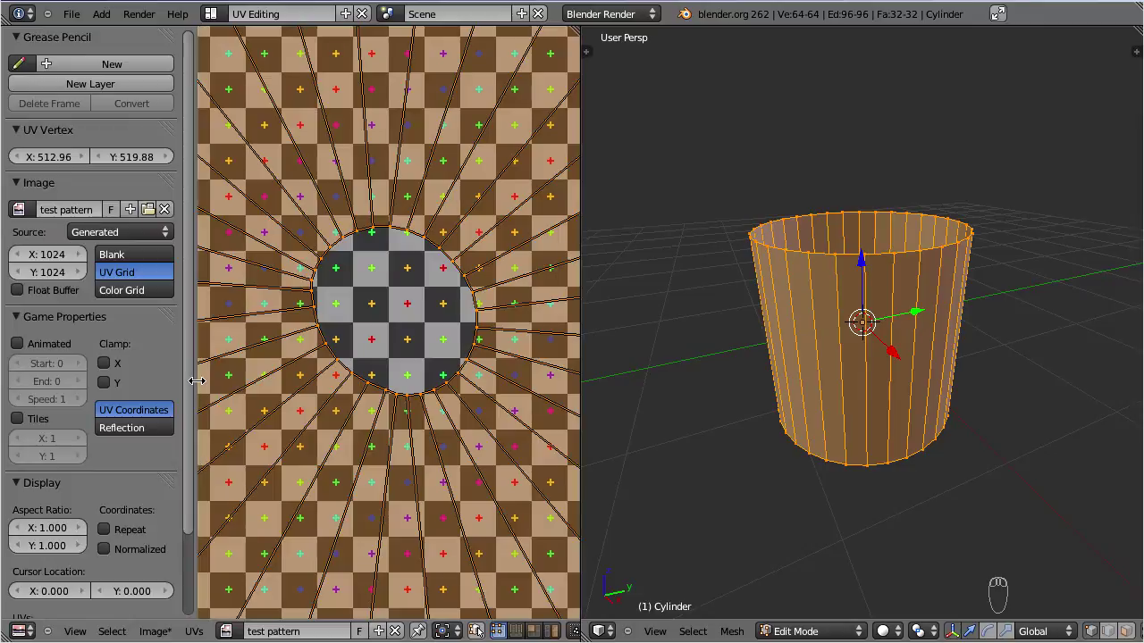
drag(197, 381, 98, 380)
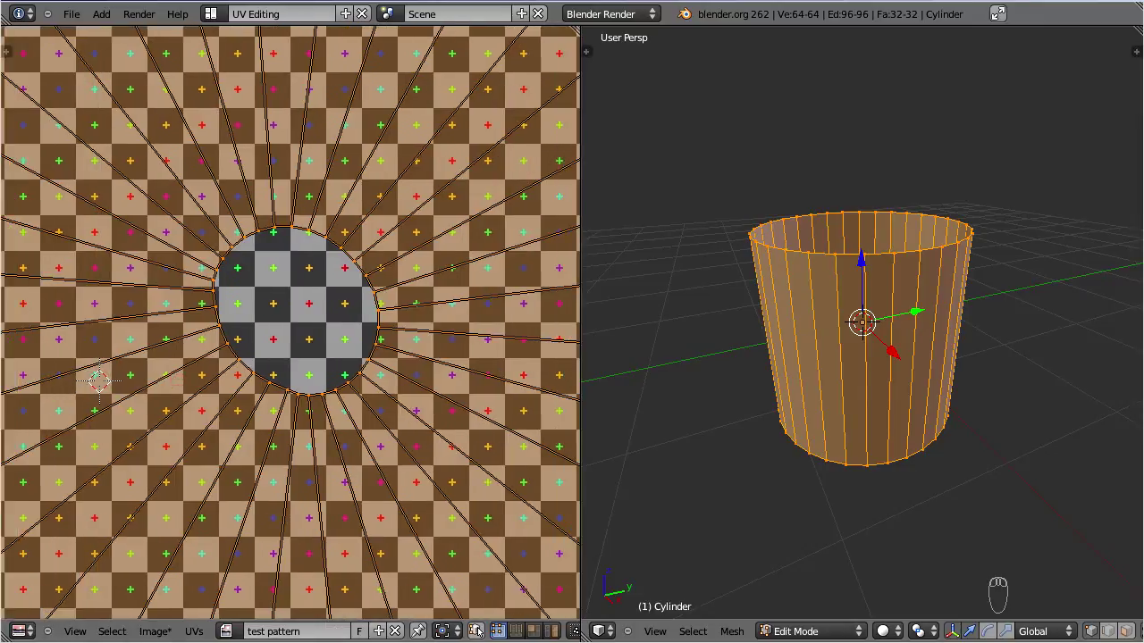
scroll(219, 302, down, 5)
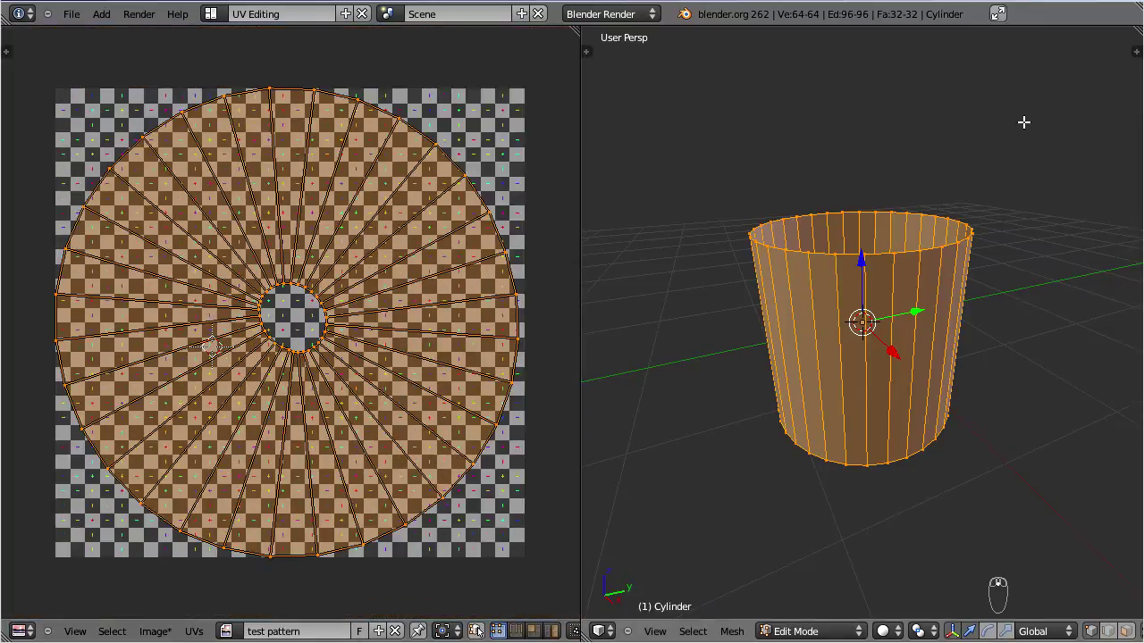
Enable Textured Solid so the checker grid shows on the cylinder, then hide the sidebar
click(1136, 54)
drag(1137, 58, 1141, 344)
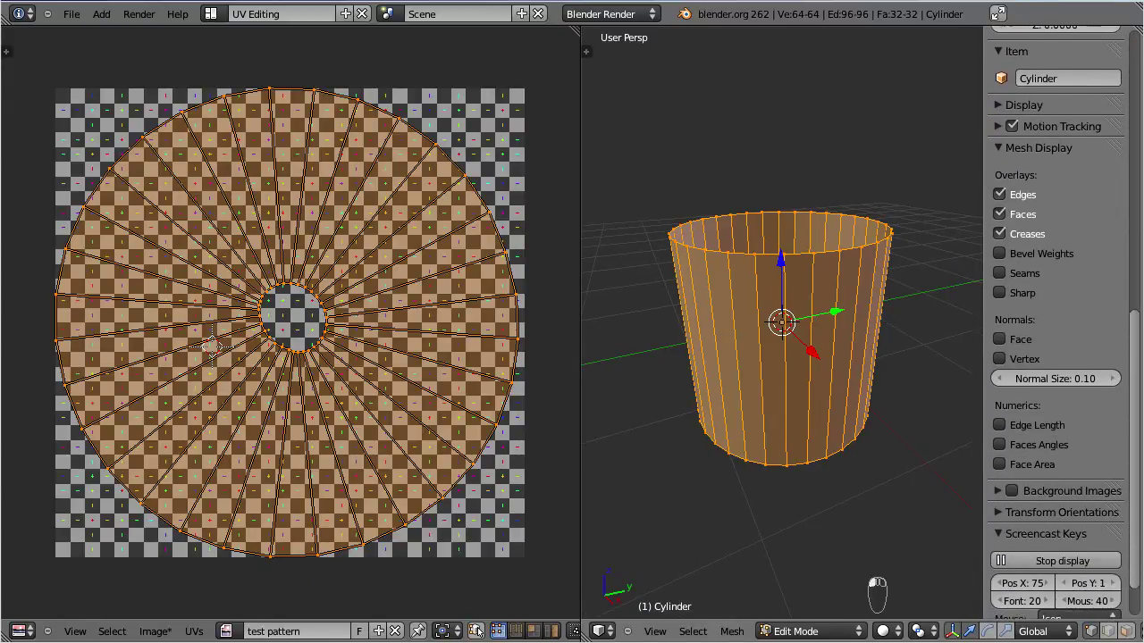
click(999, 103)
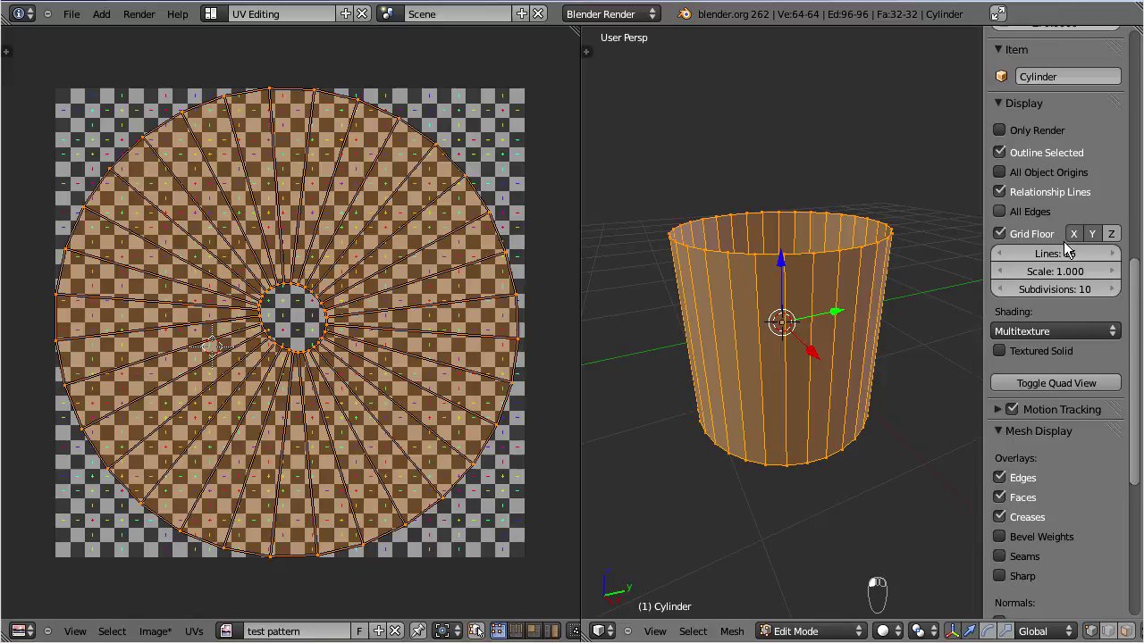
click(1000, 352)
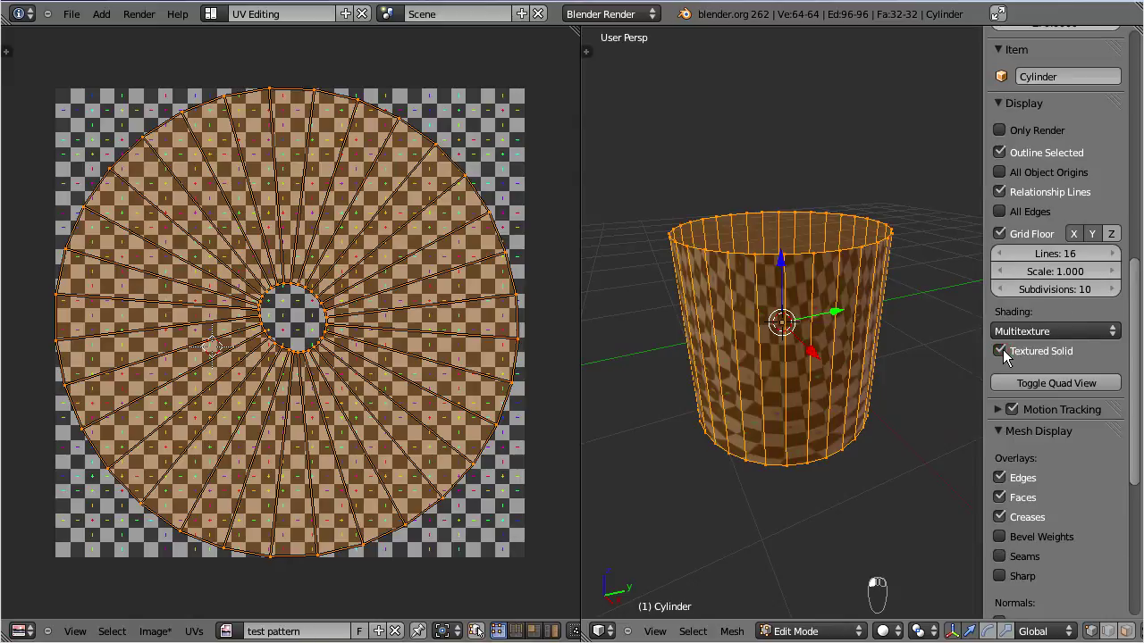
key(n)
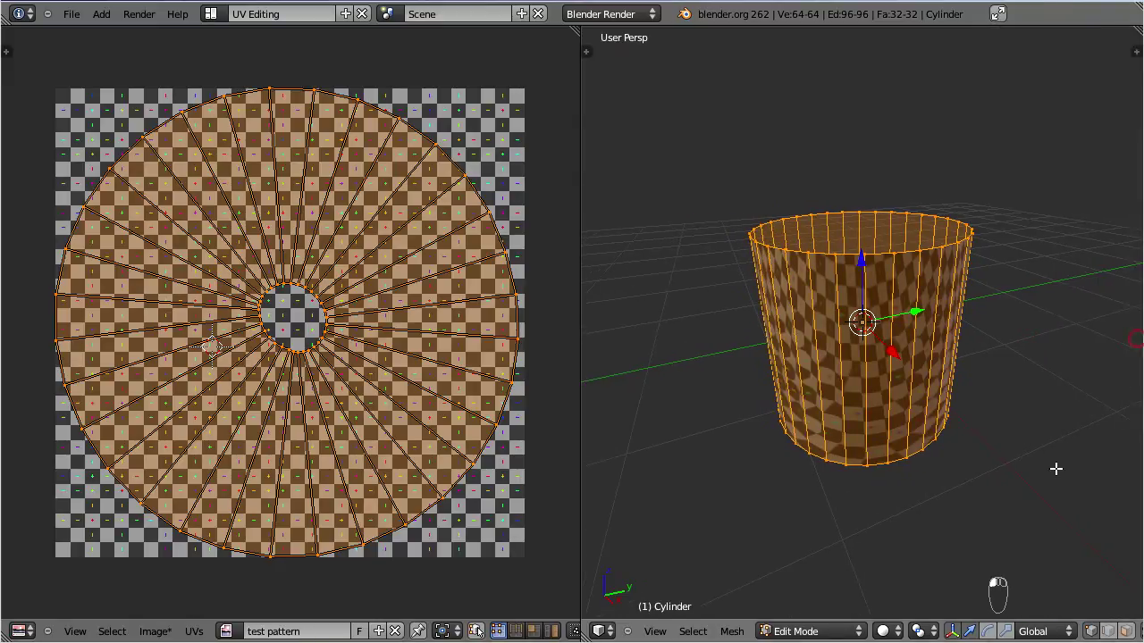
click(845, 616)
Inspect the textured cylinder in Object Mode, then set front orthographic view and re-enter Edit Mode
click(832, 612)
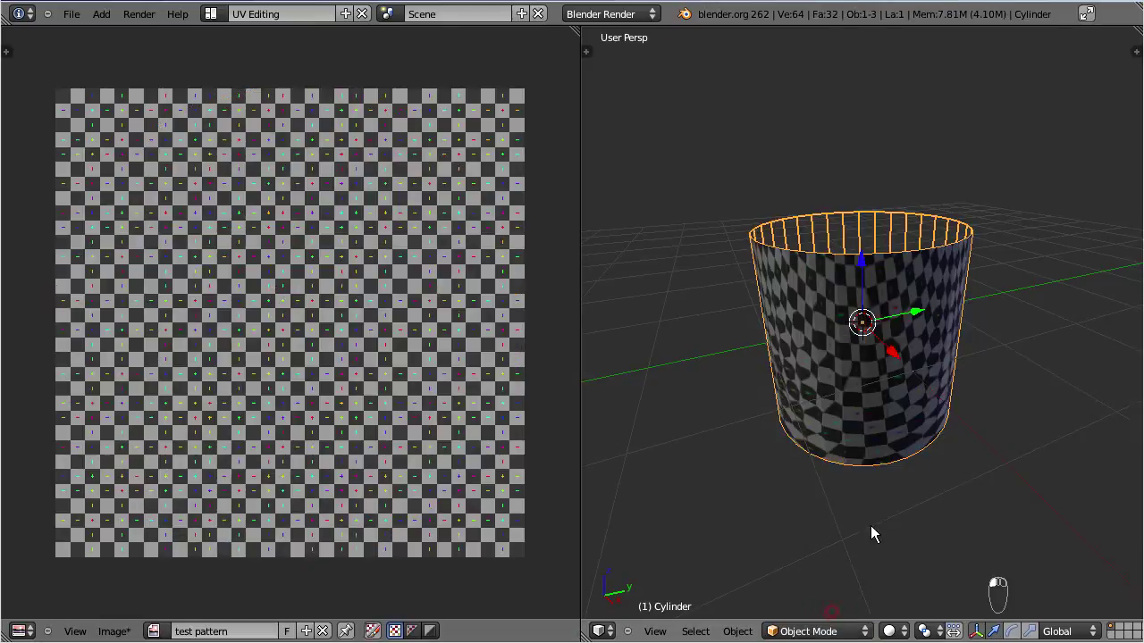
key(KP_1)
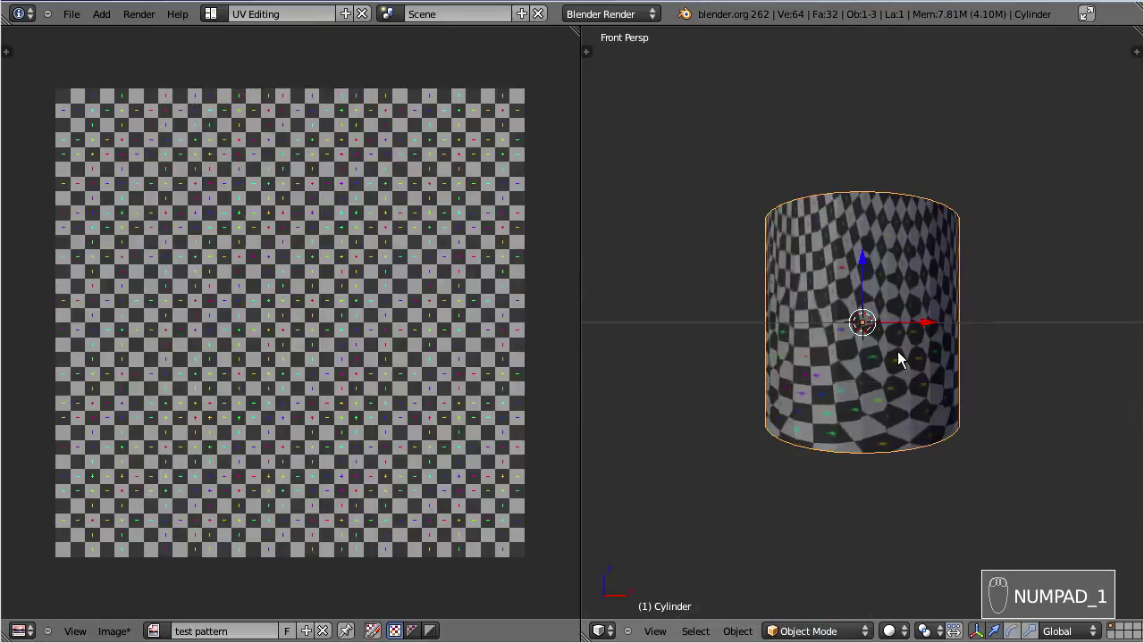
scroll(901, 327, up, 3)
middle_drag(912, 324, 691, 320)
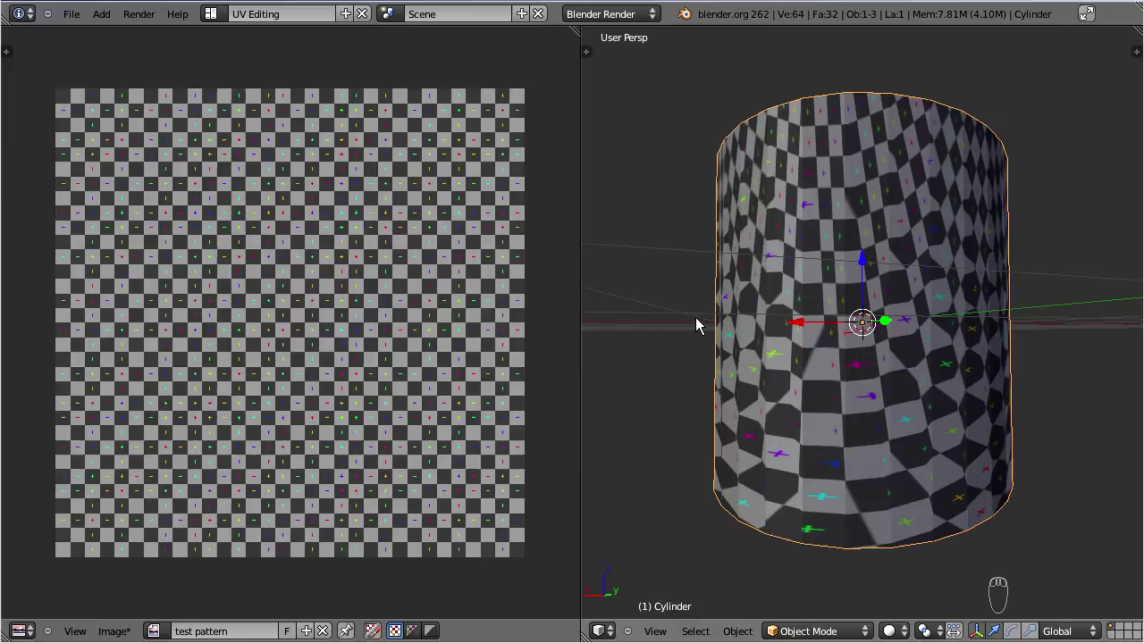
key(KP_1)
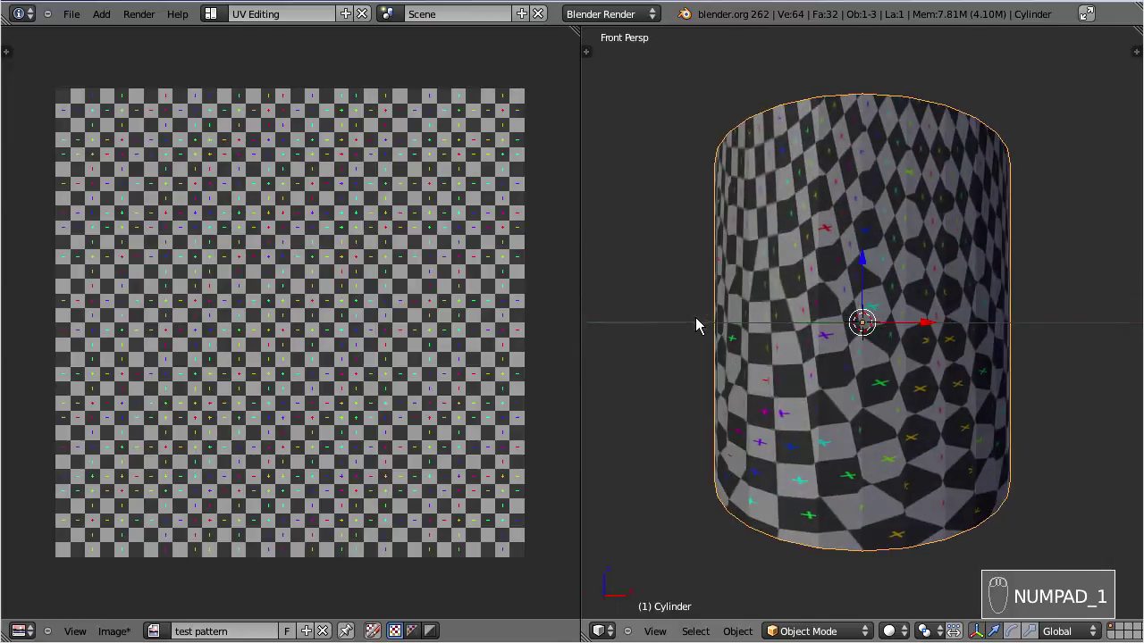
key(KP_5)
key(Tab)
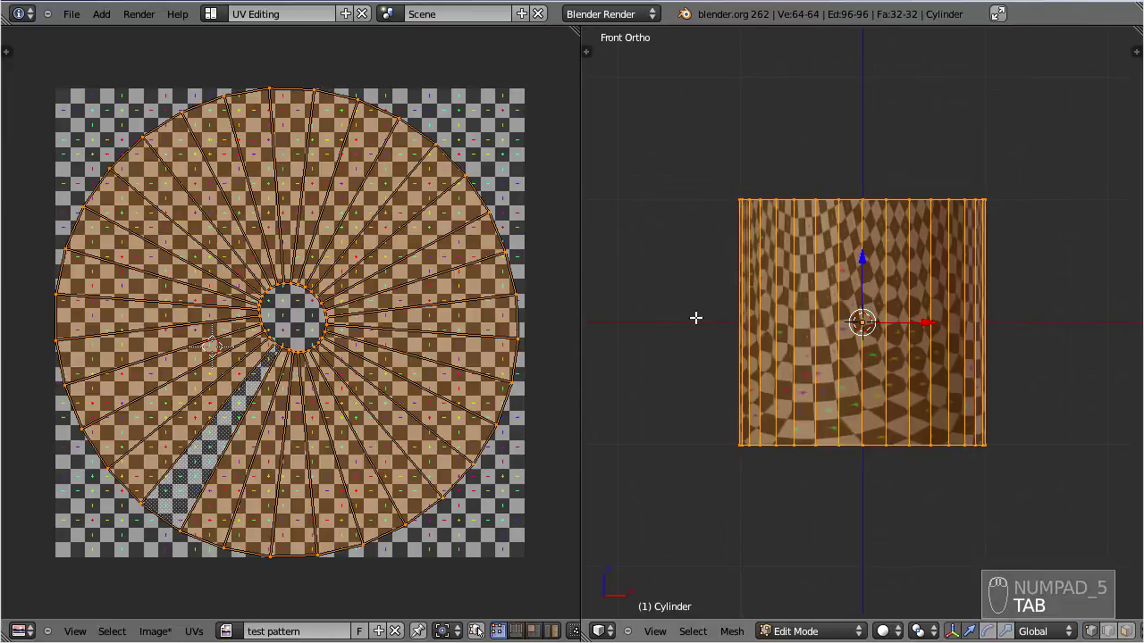
Mark the front vertical edge of the cylinder as a seam
right_click(858, 232)
middle_drag(858, 234, 848, 347)
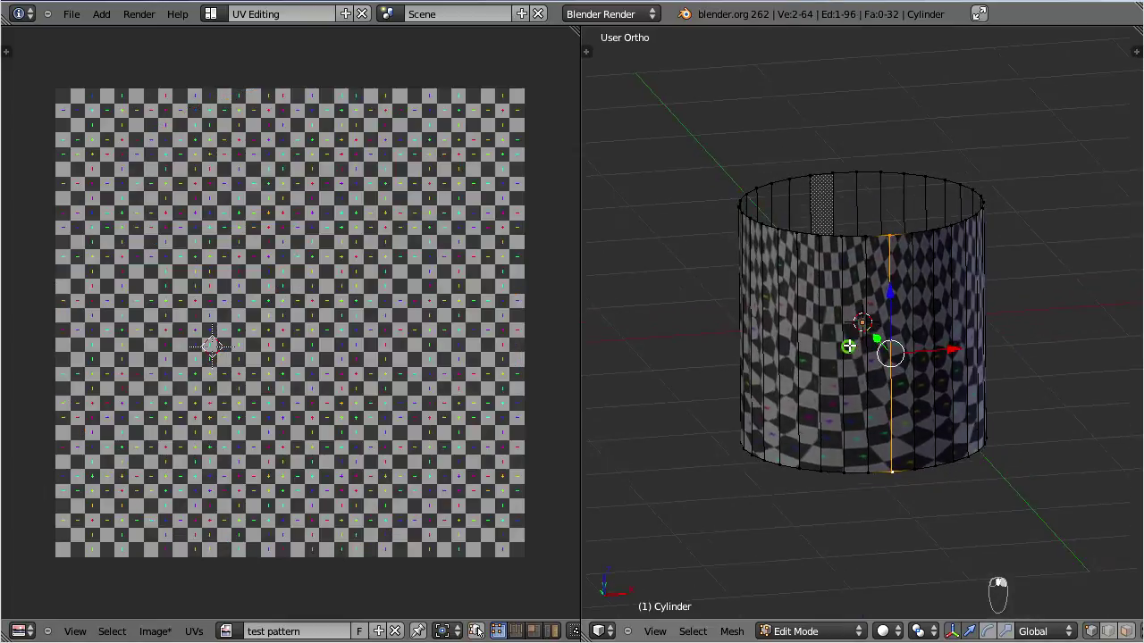
key(ctrl+e)
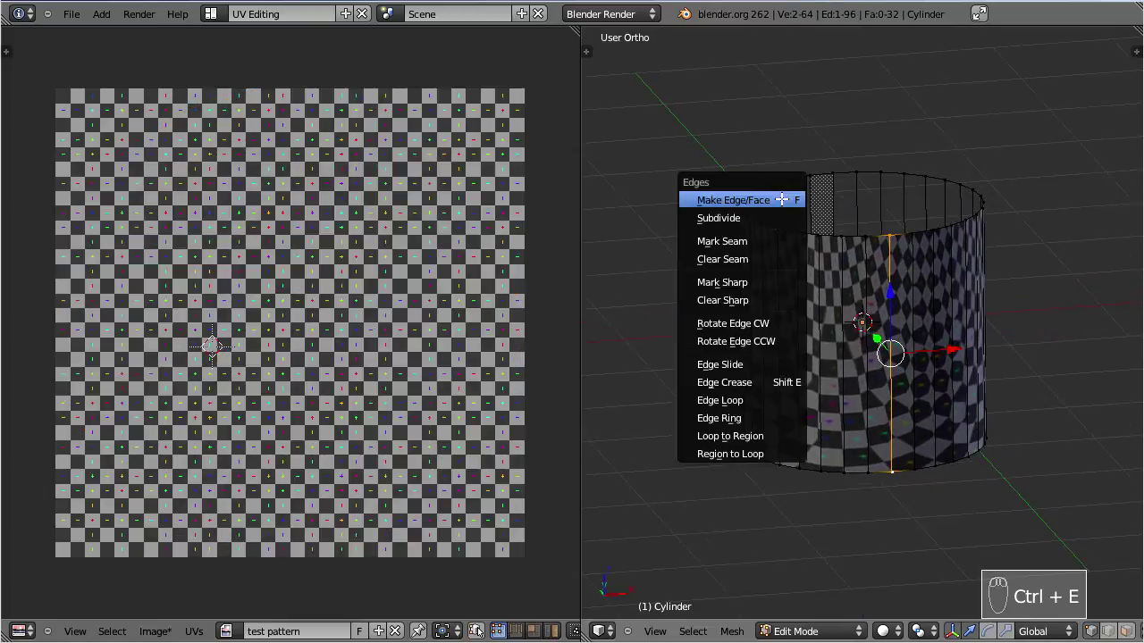
click(773, 241)
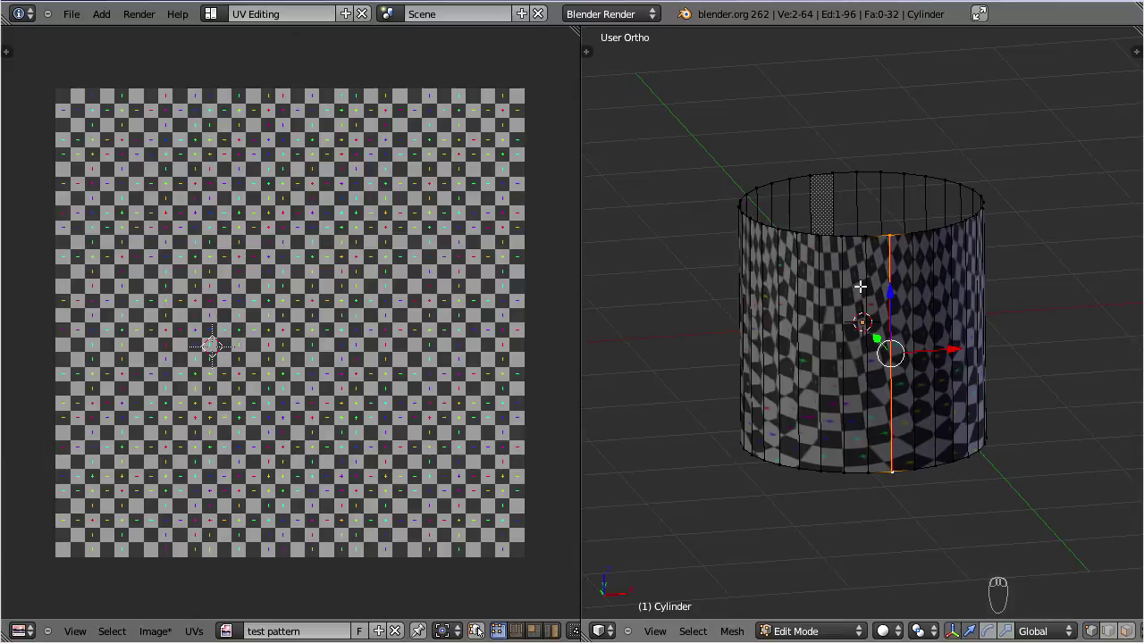
Select all and Unwrap along the seam into a rectangular strip, viewed from the front
key(a)
key(a)
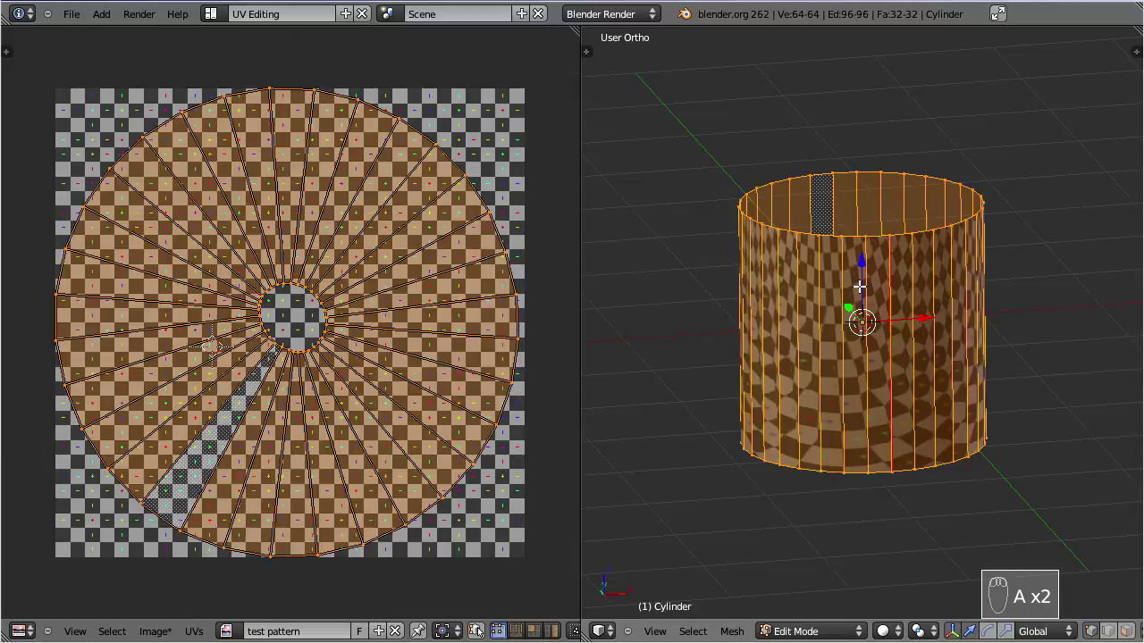
key(u)
click(859, 286)
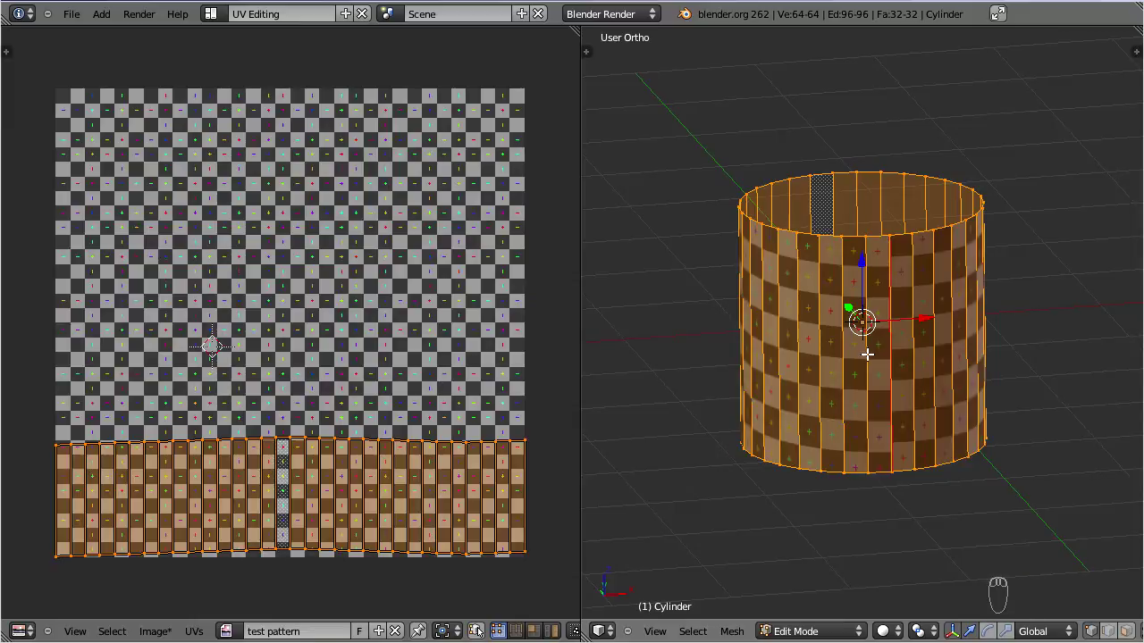
scroll(867, 355, up, 6)
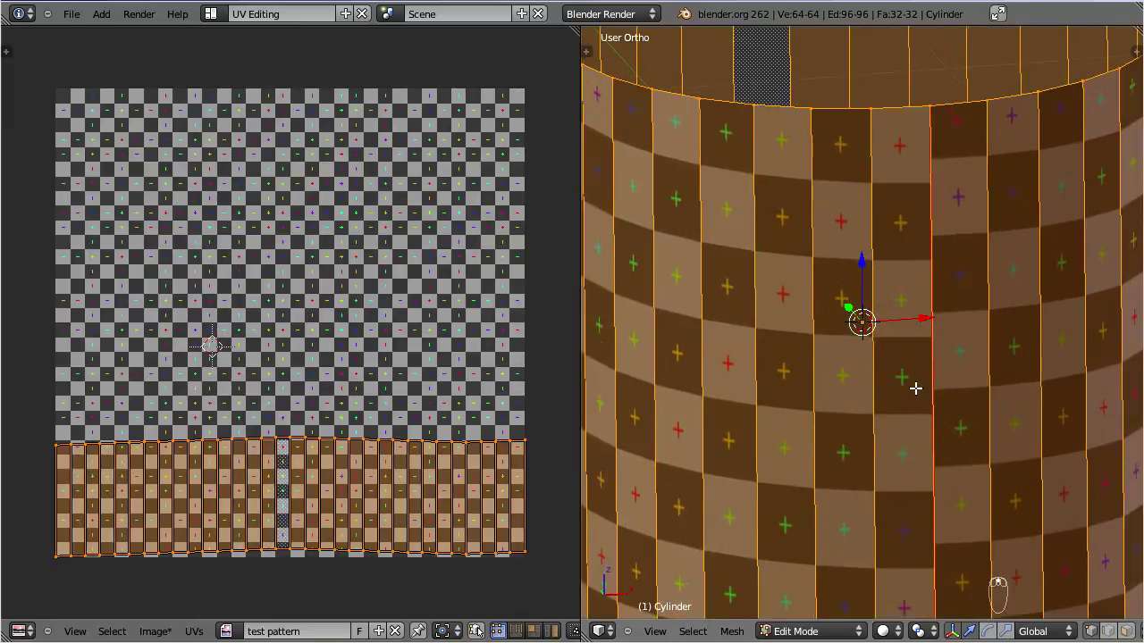
scroll(813, 411, up, 3)
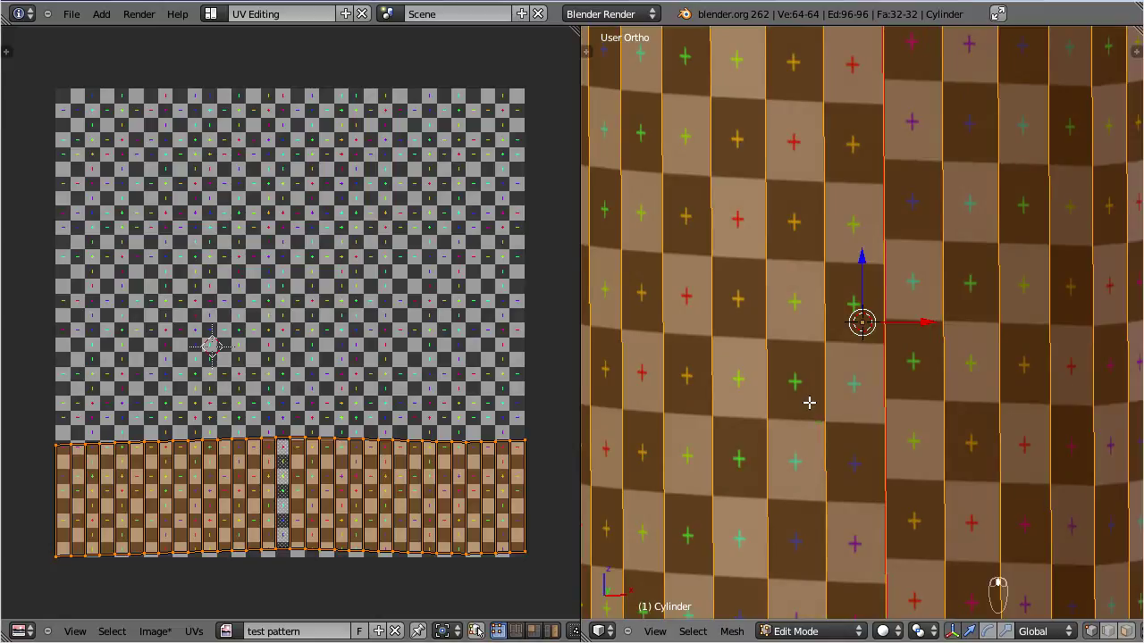
key(KP_1)
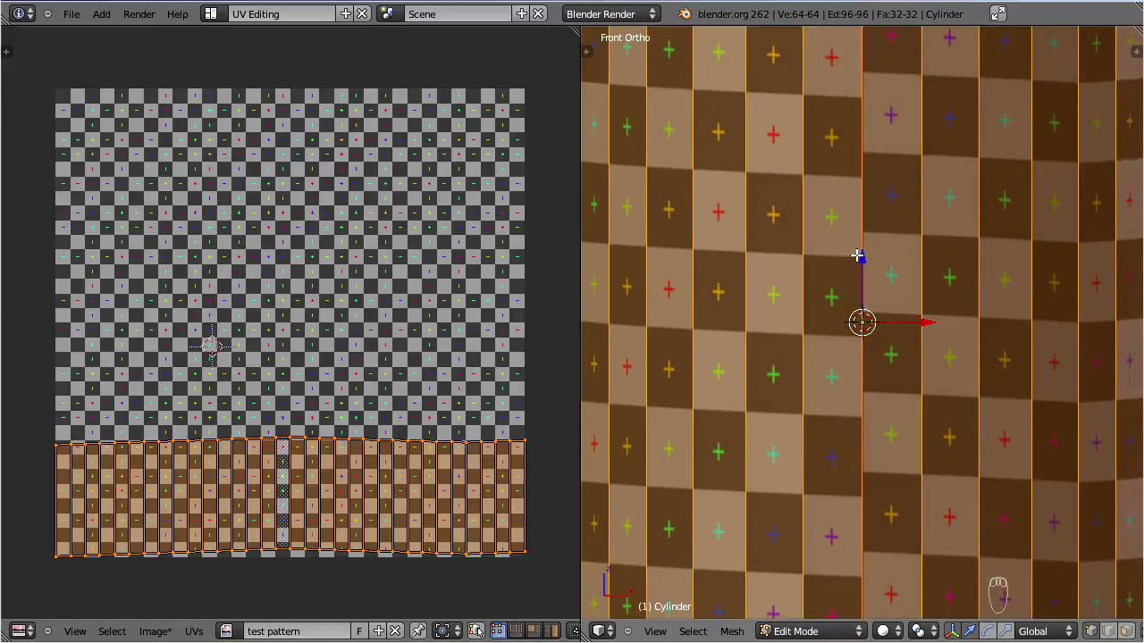
scroll(857, 257, down, 1)
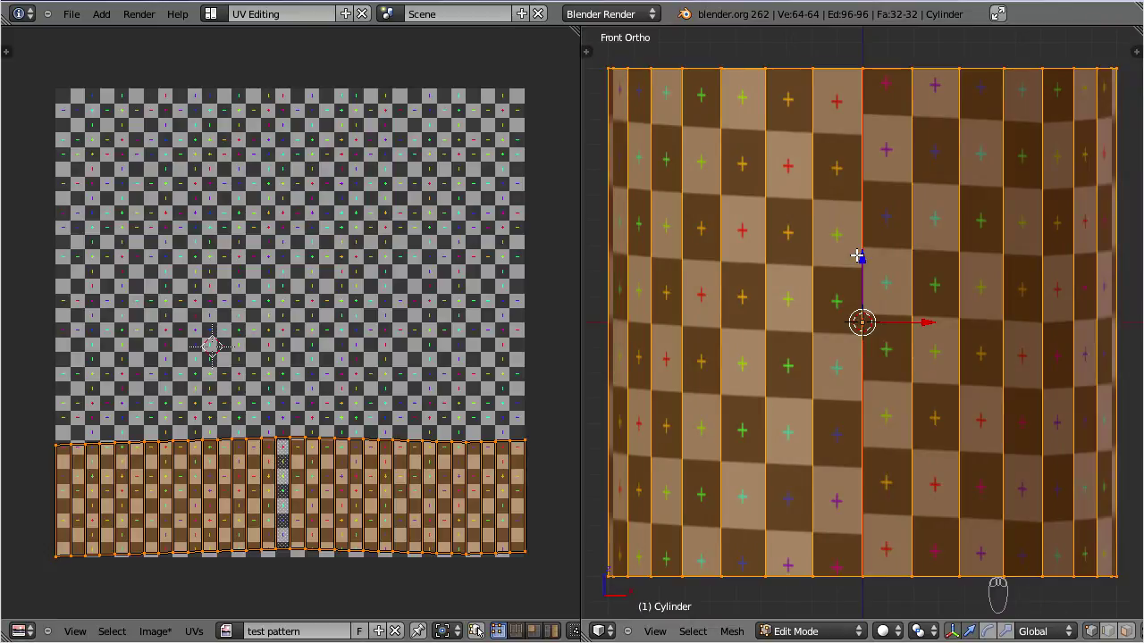
Reproject all UVs with Cylinder Projection and zoom in on the larger checker cells
key(u)
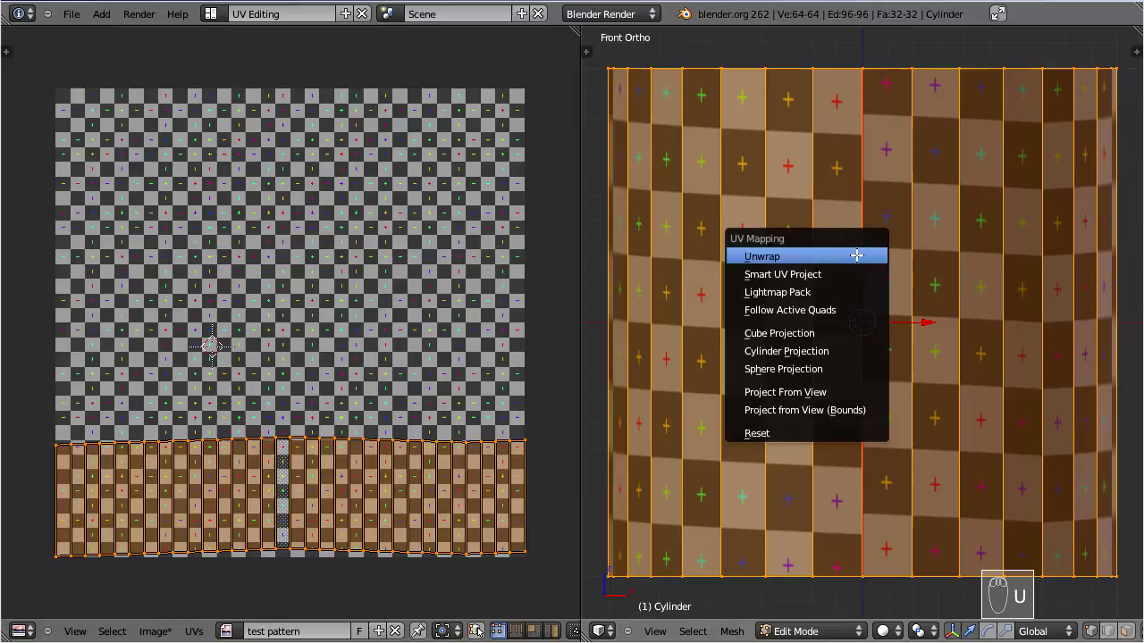
click(841, 352)
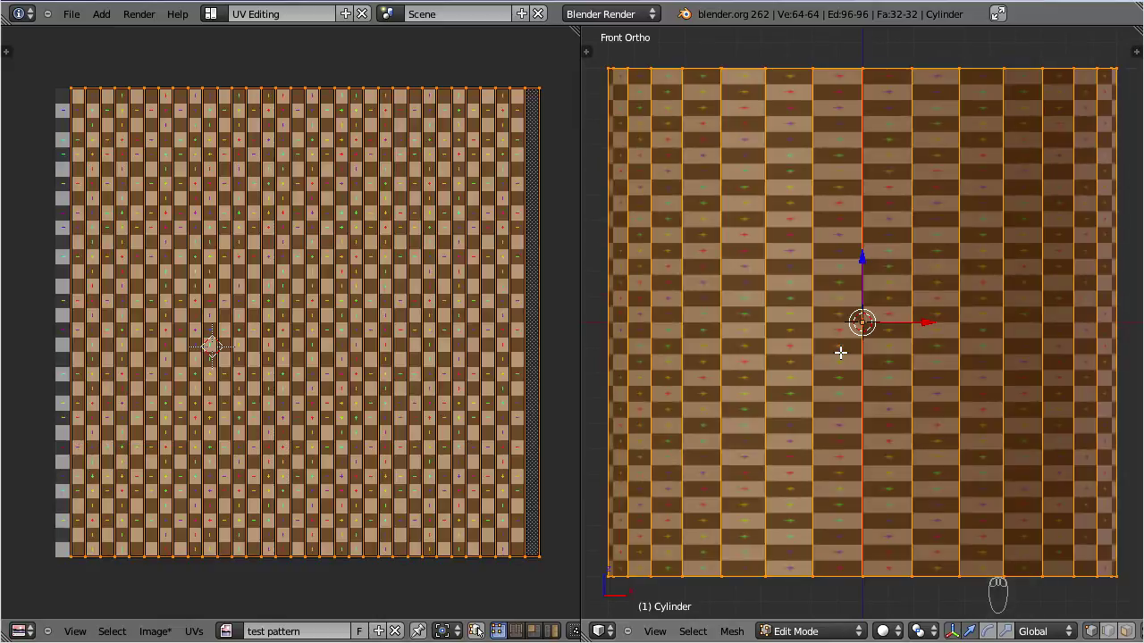
scroll(881, 255, up, 6)
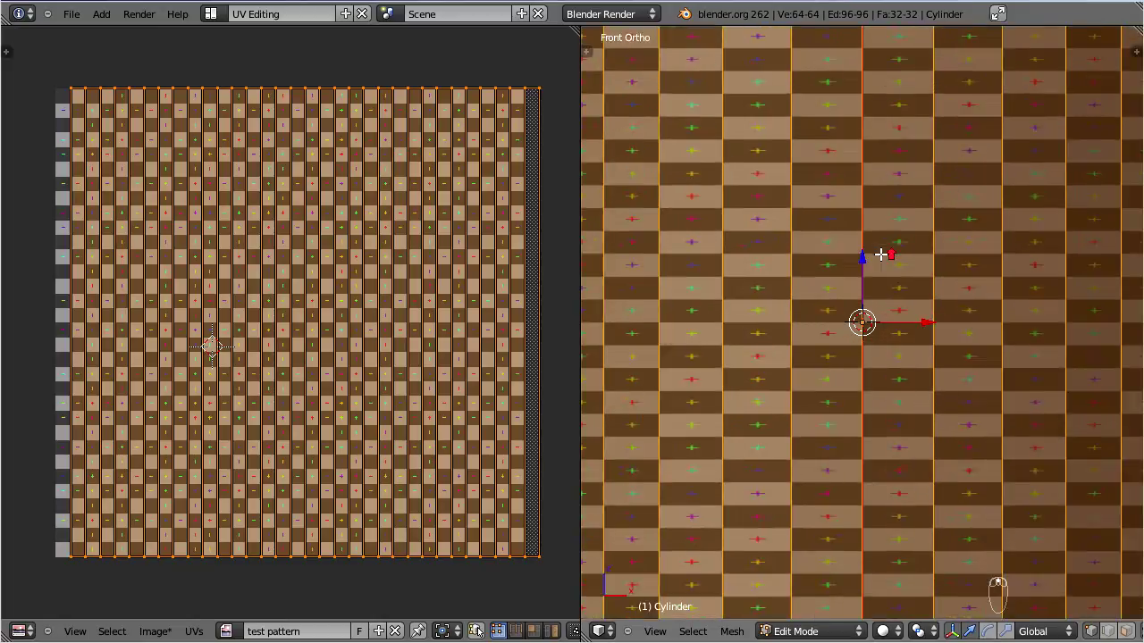
scroll(881, 255, up, 4)
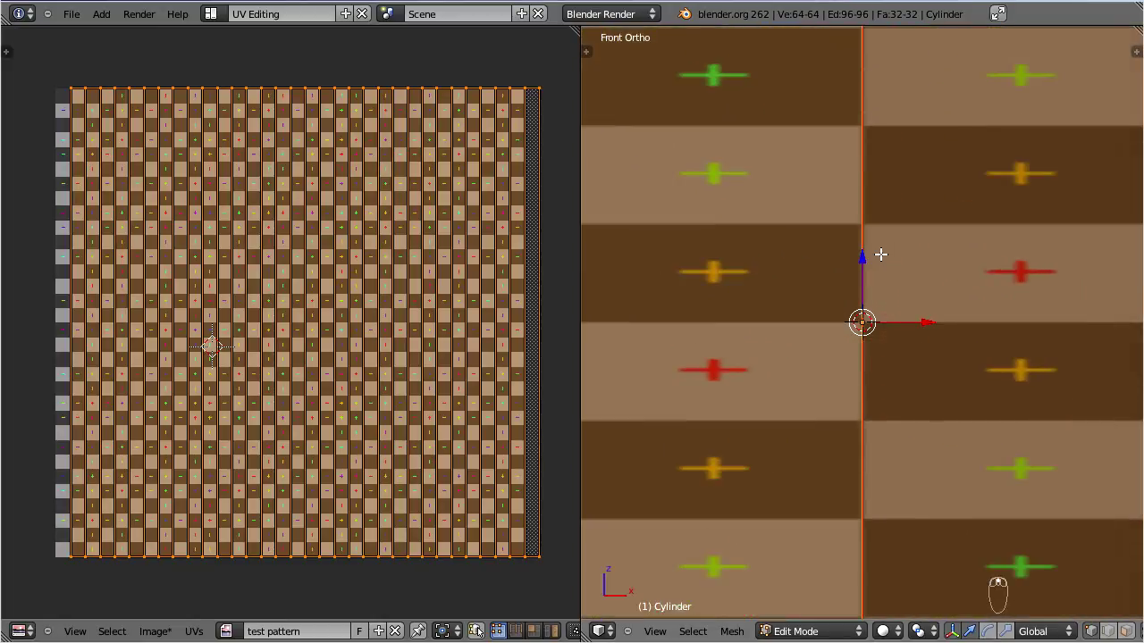
scroll(881, 256, down, 5)
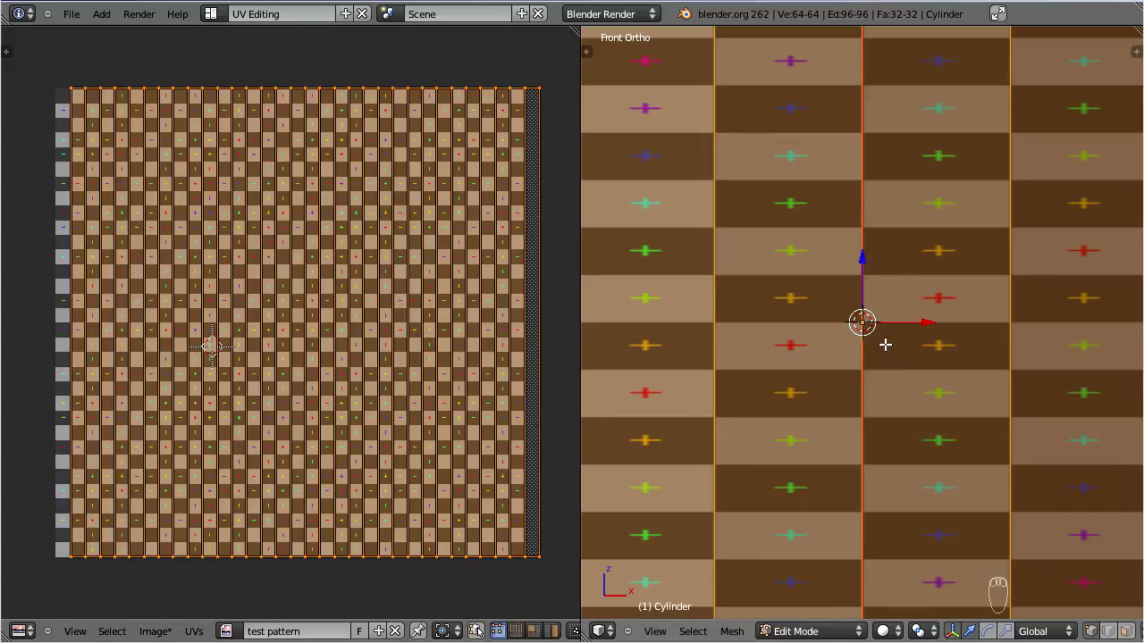
Move the cylinder mesh a tiny amount along the X axis
scroll(885, 344, up, 9)
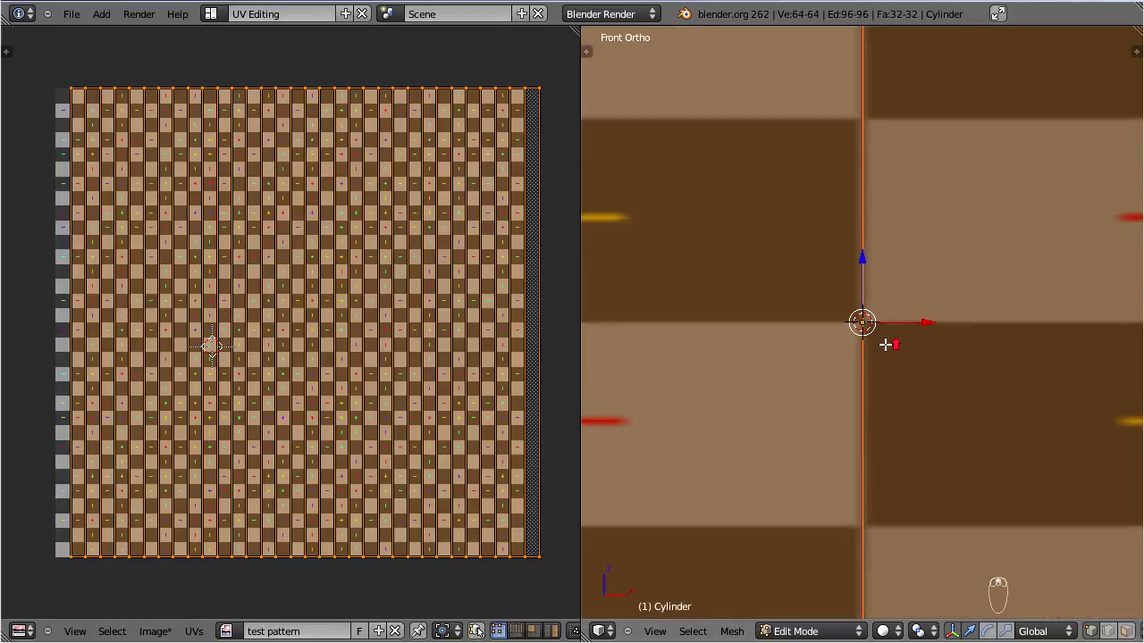
scroll(884, 344, up, 2)
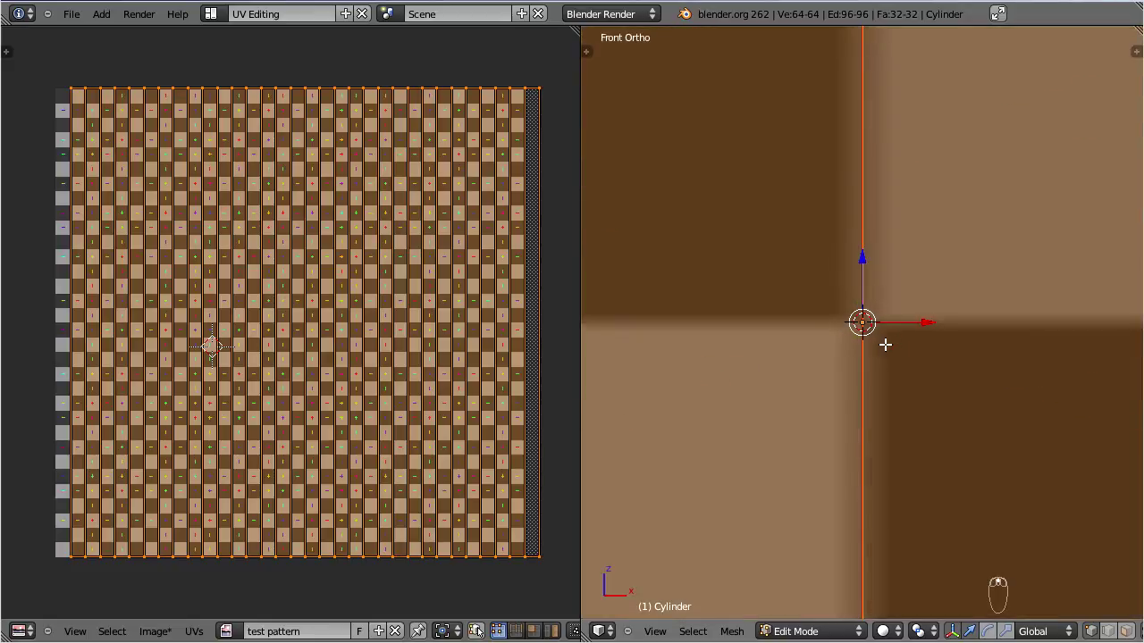
key(g)
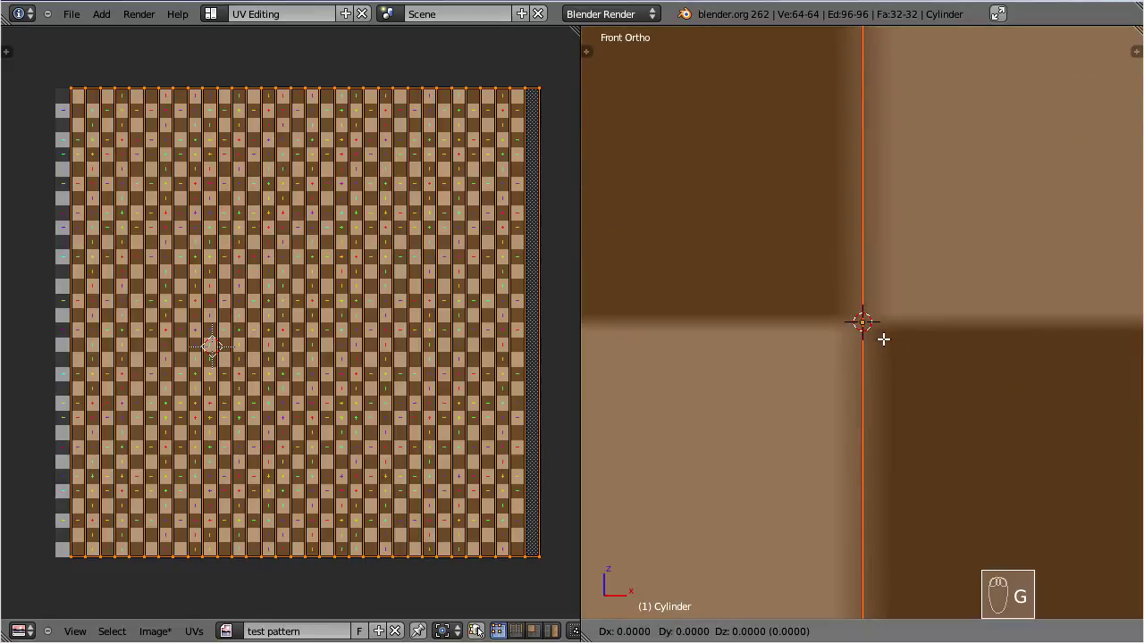
key(x)
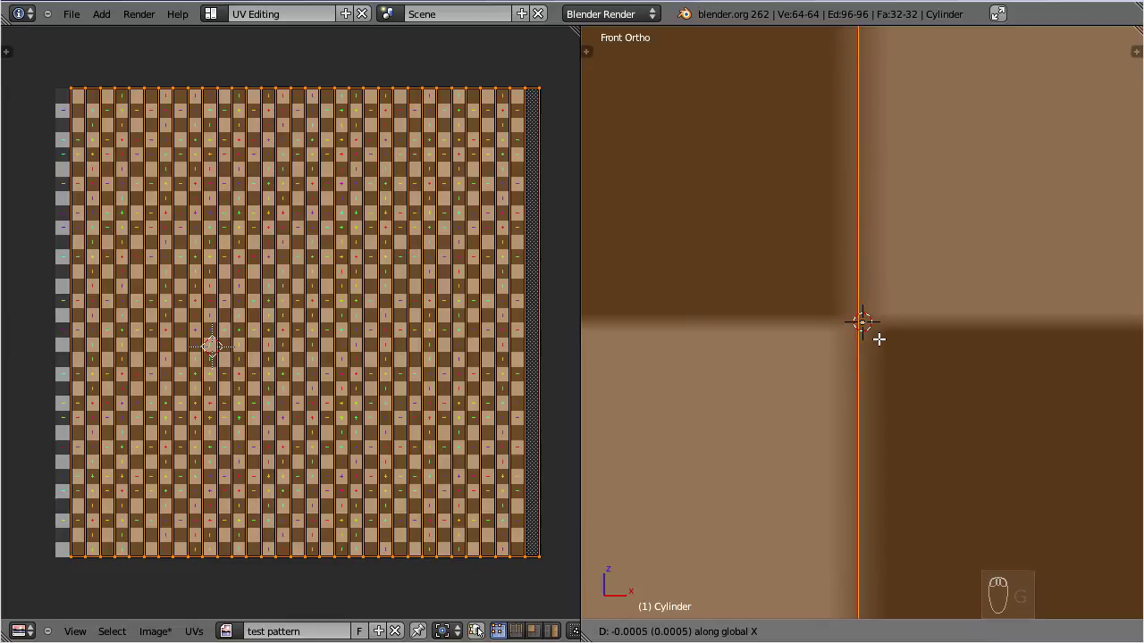
click(879, 339)
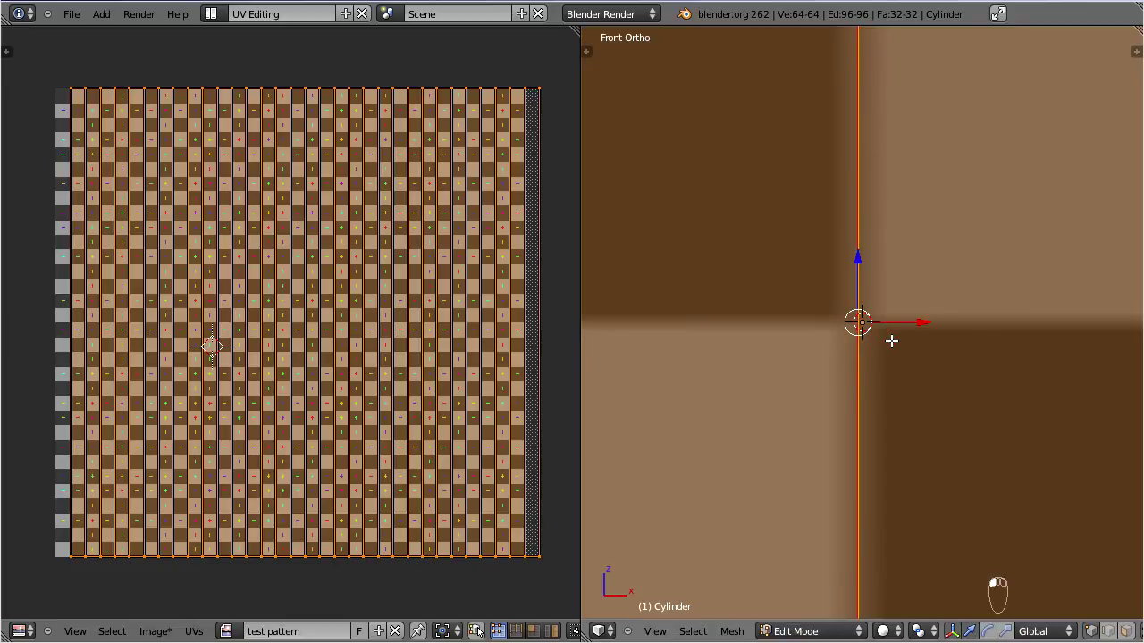
Reproject the UVs with Cylinder Projection so they span the full test pattern
scroll(895, 299, down, 8)
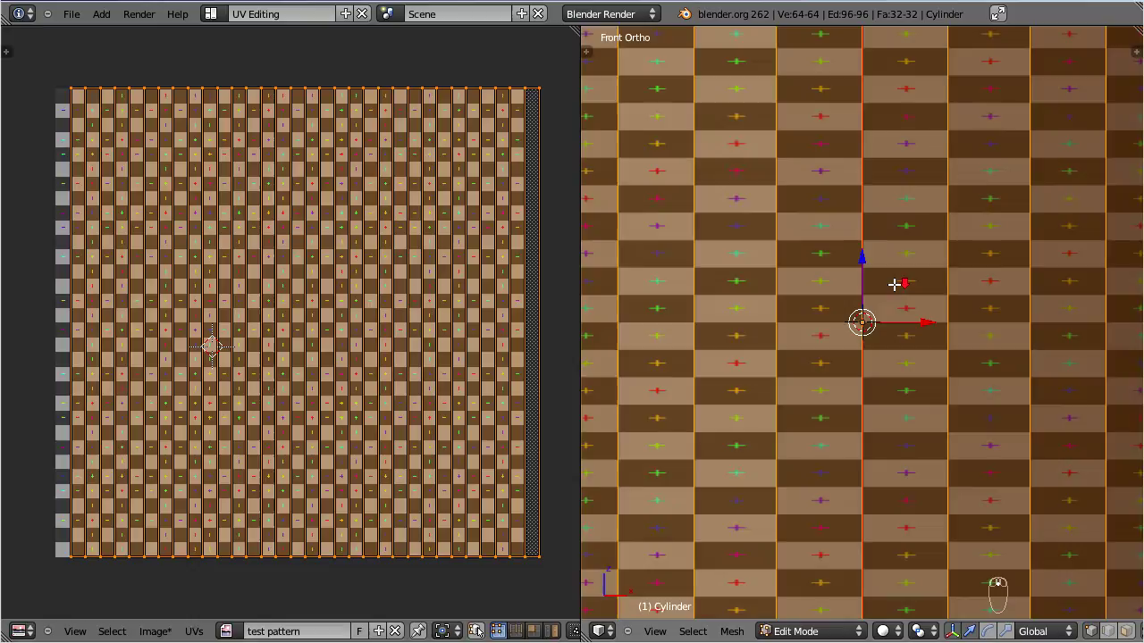
scroll(894, 284, down, 3)
key(u)
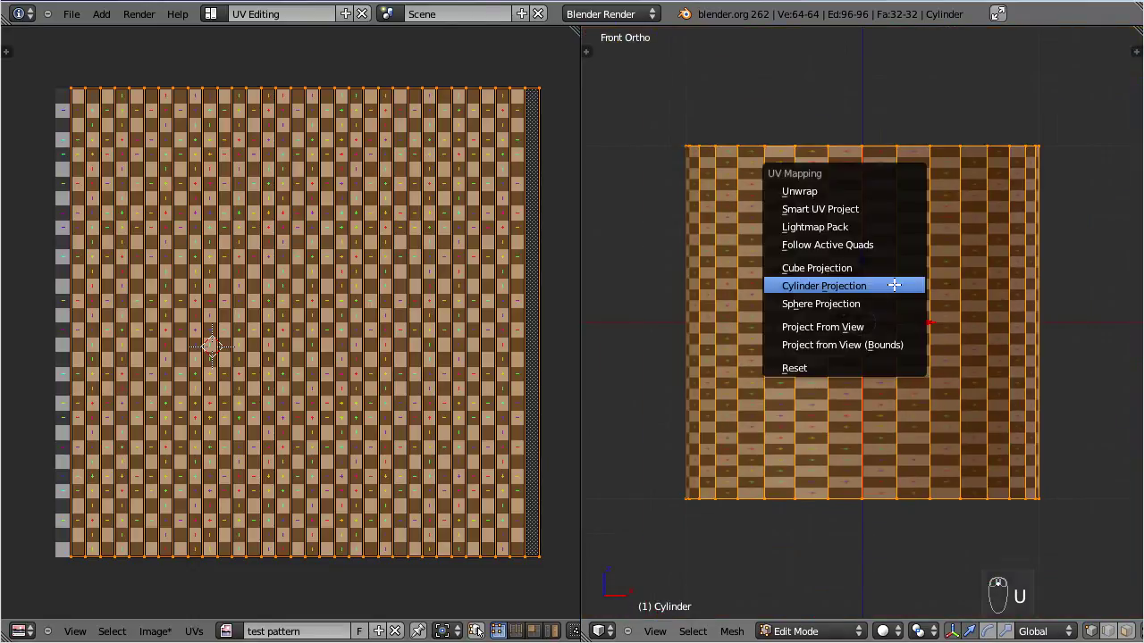
click(895, 284)
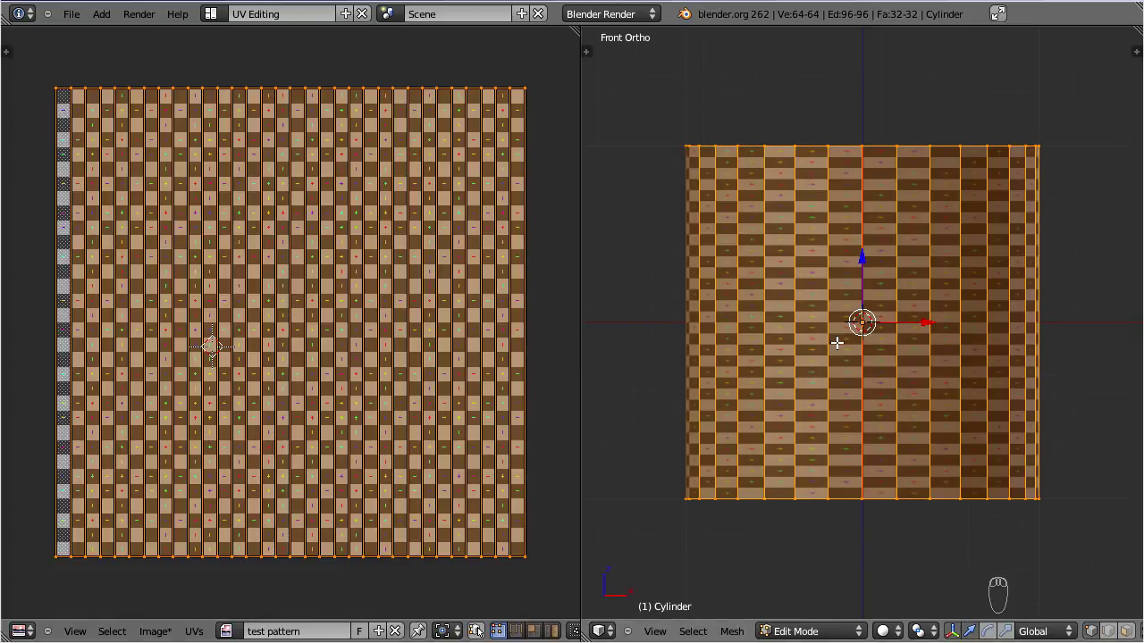
Scale the cylinder mesh to 0.5 and reproject its UVs with Cylinder Projection
scroll(837, 342, down, 1)
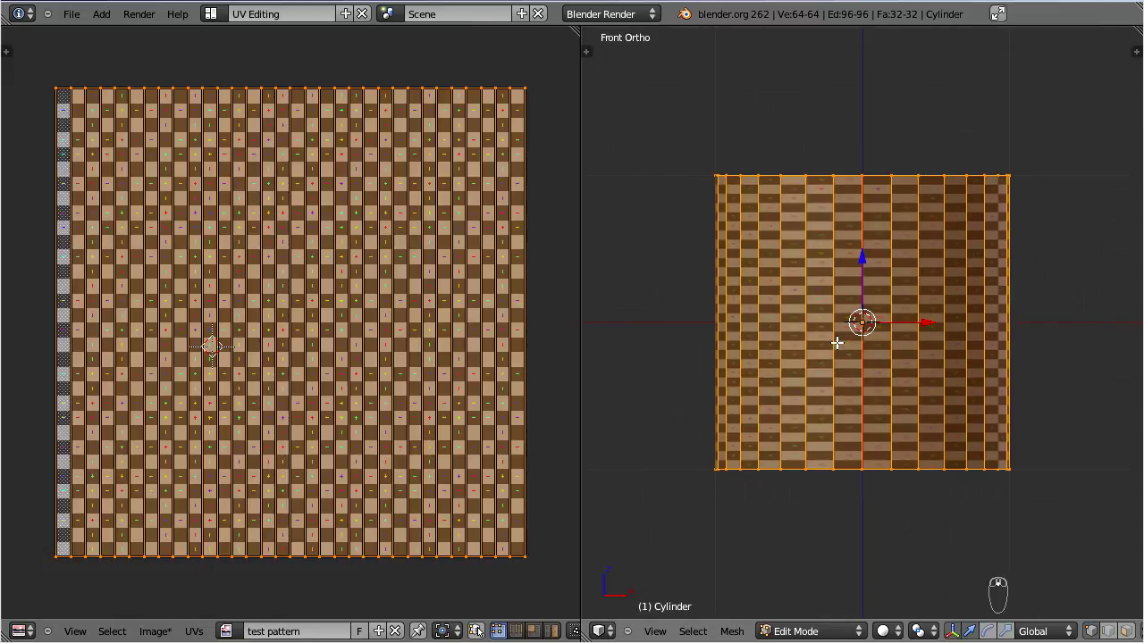
text(s0.5)
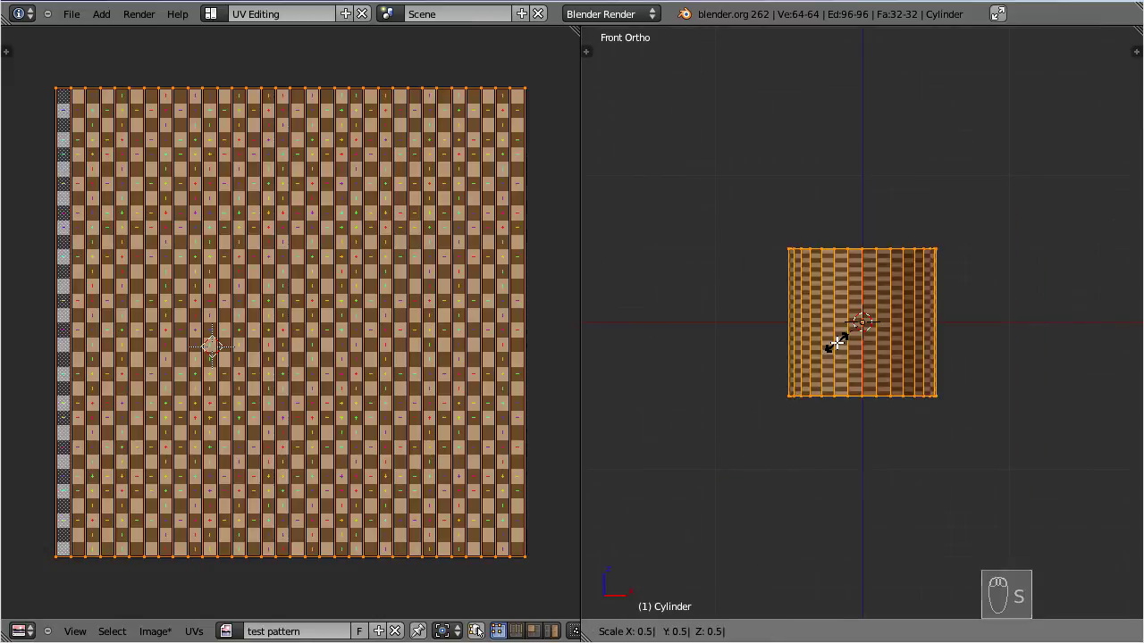
click(837, 343)
key(u)
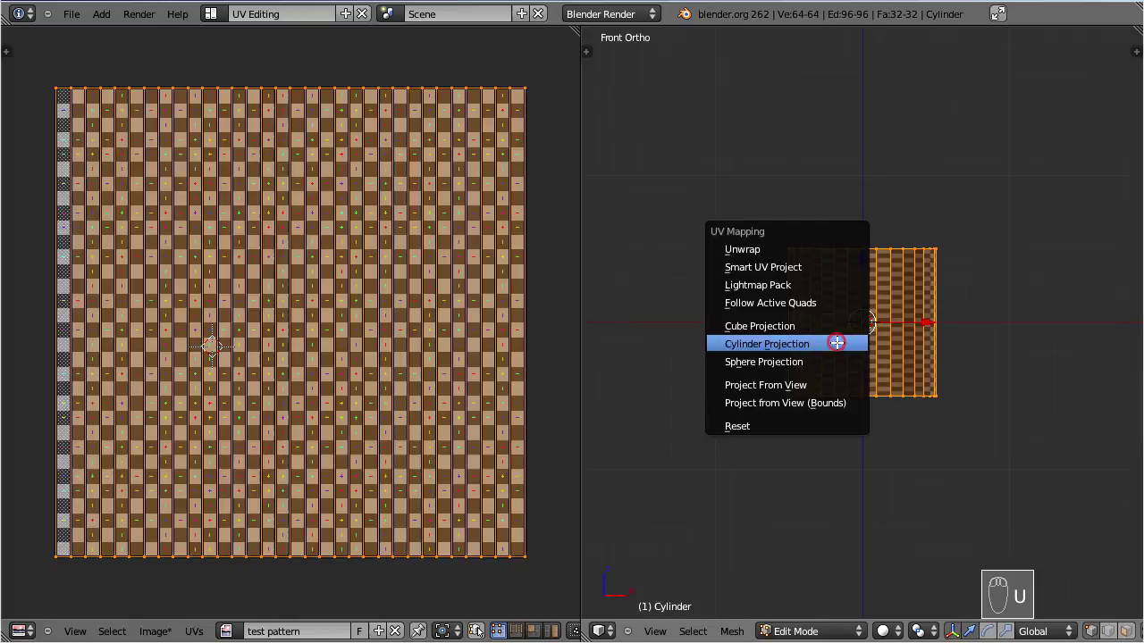
click(837, 342)
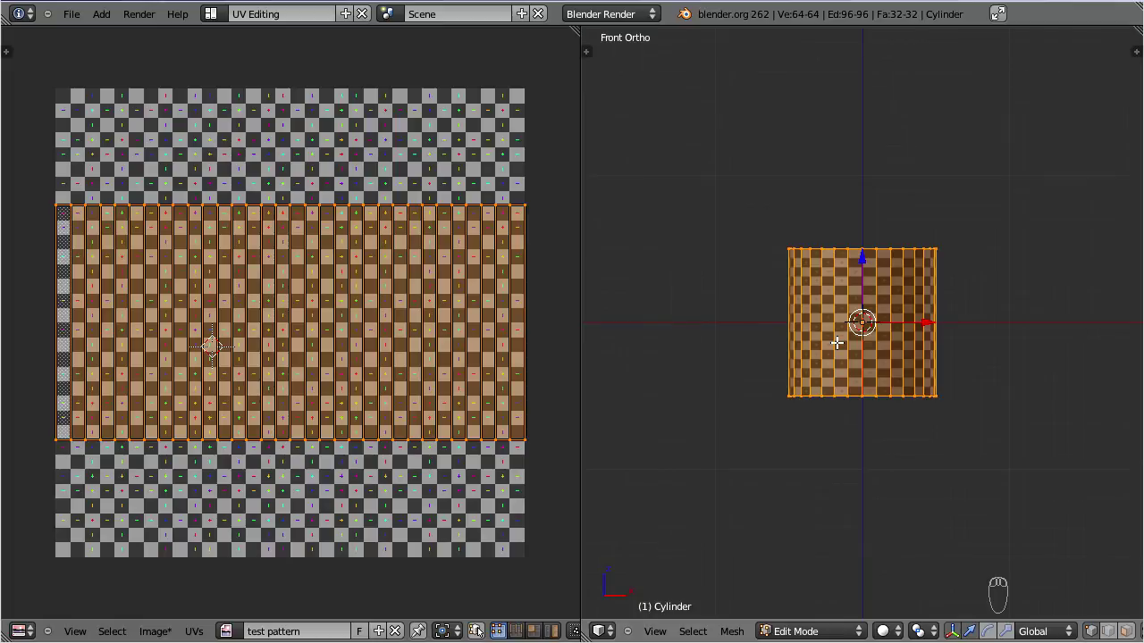
Apply UVs > Transform > Scale to Bounds so the strip fills the image
click(192, 631)
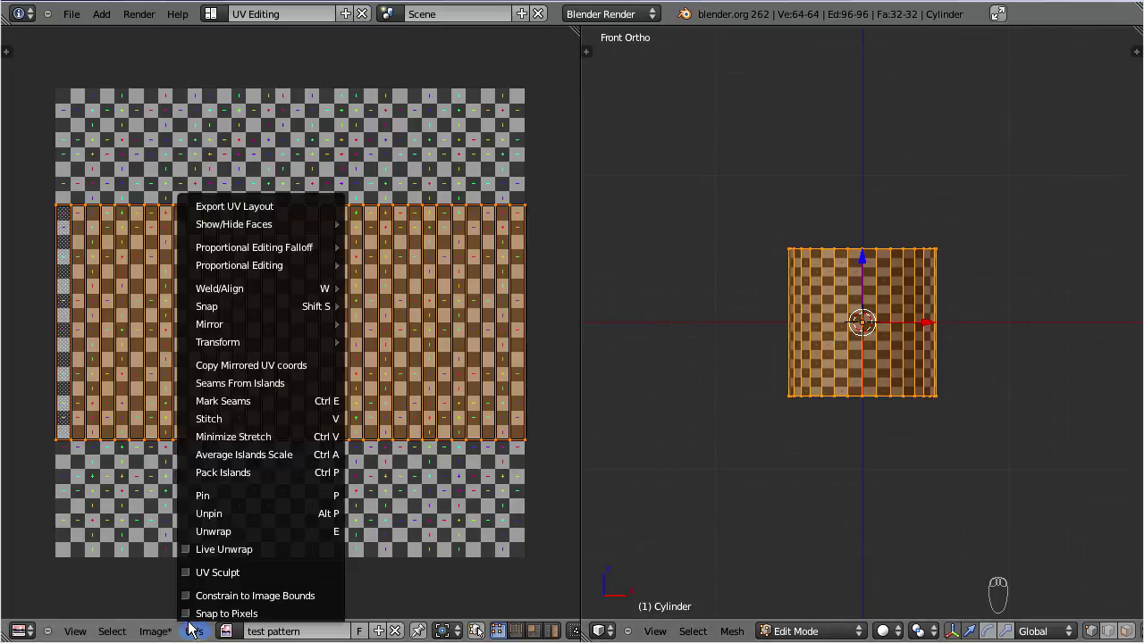
mouse_move(215, 342)
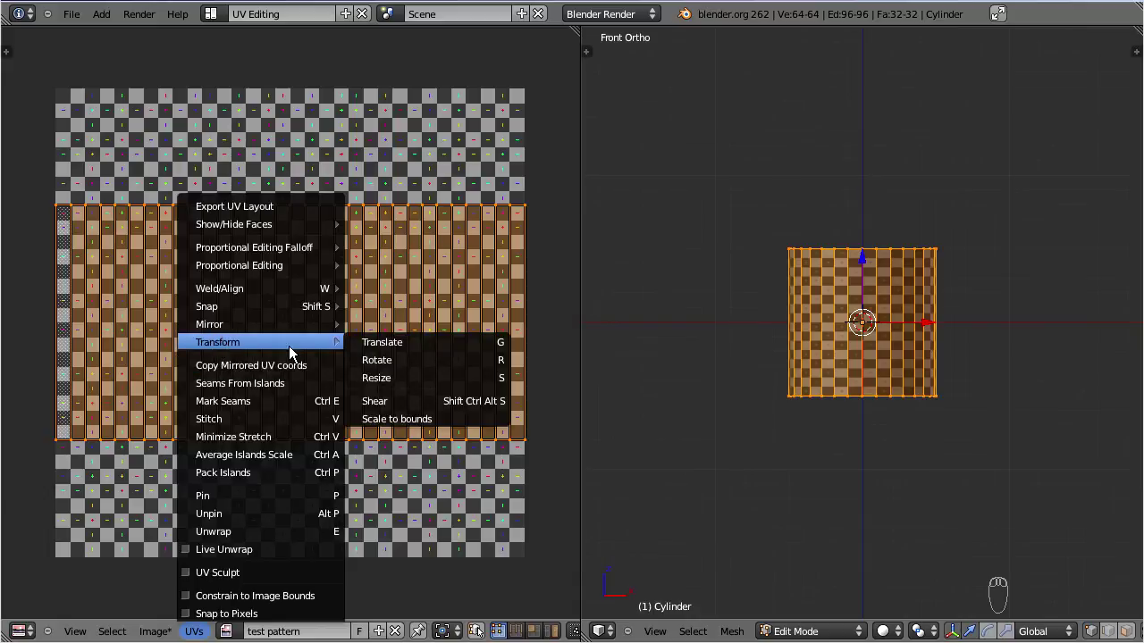
click(428, 419)
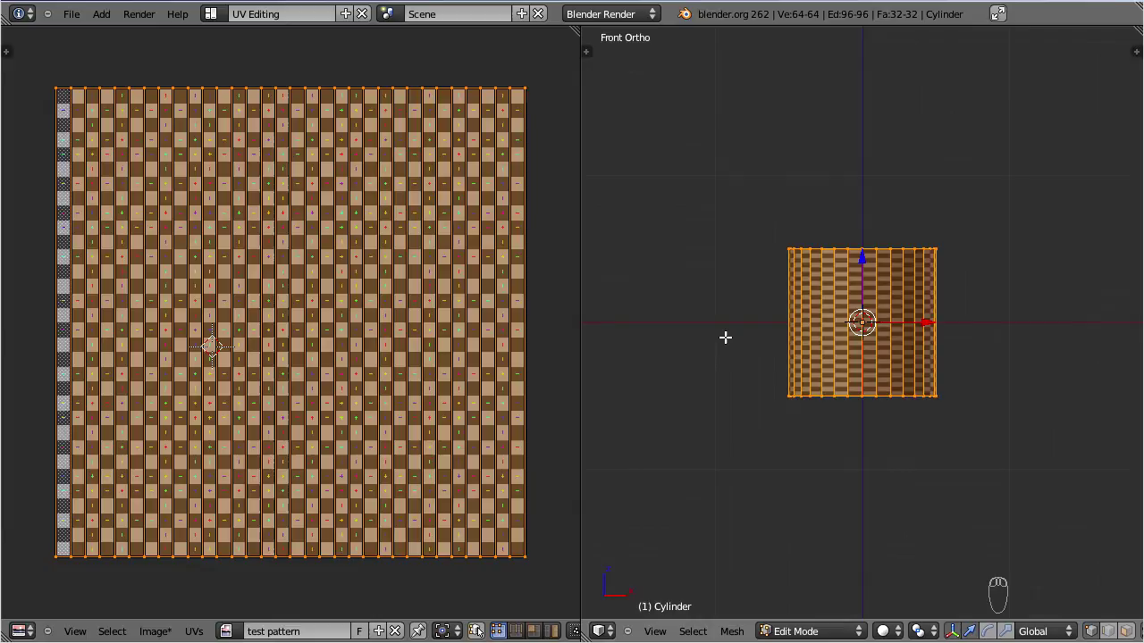
Scale the cylinder mesh up fourfold and reproject its UVs with Cylinder Projection
key(s)
key(5)
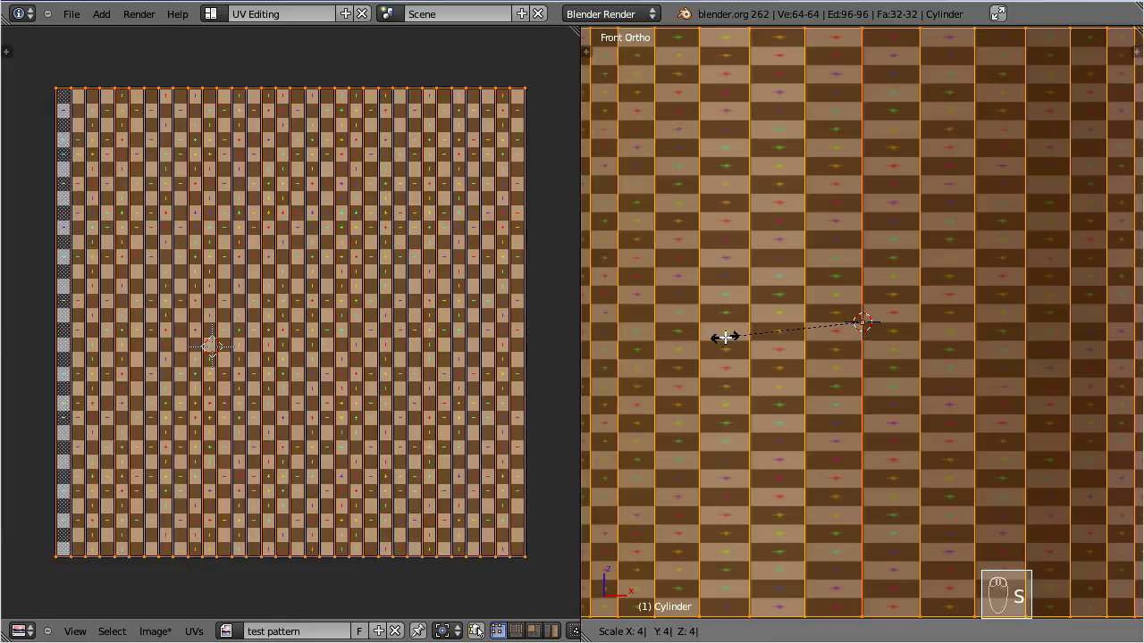
key(Return)
scroll(832, 277, down, 2)
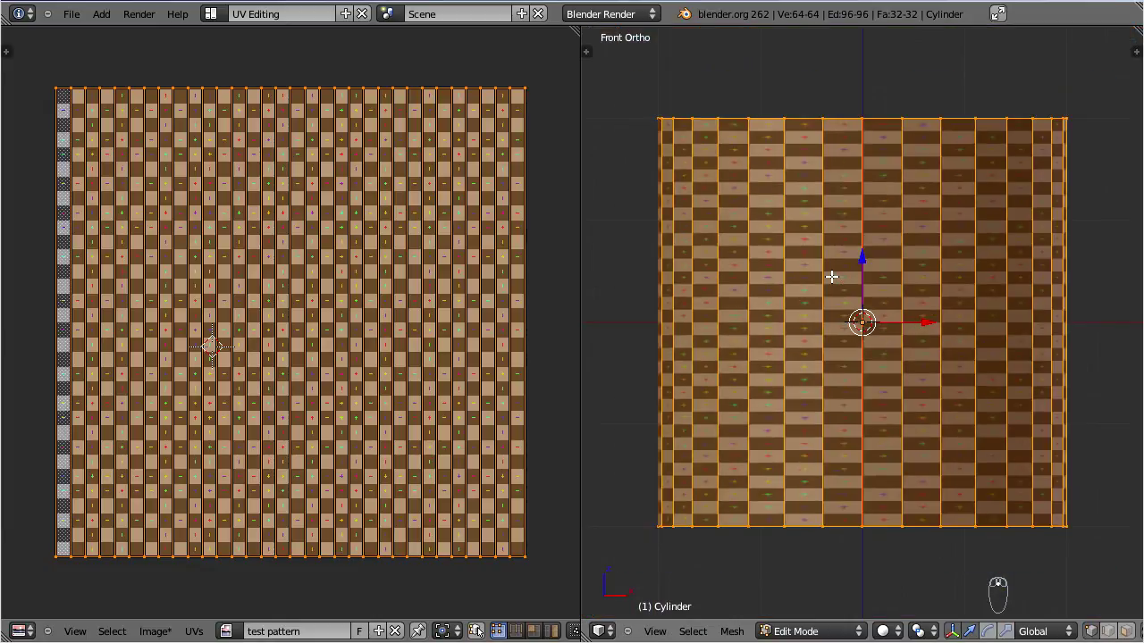
key(u)
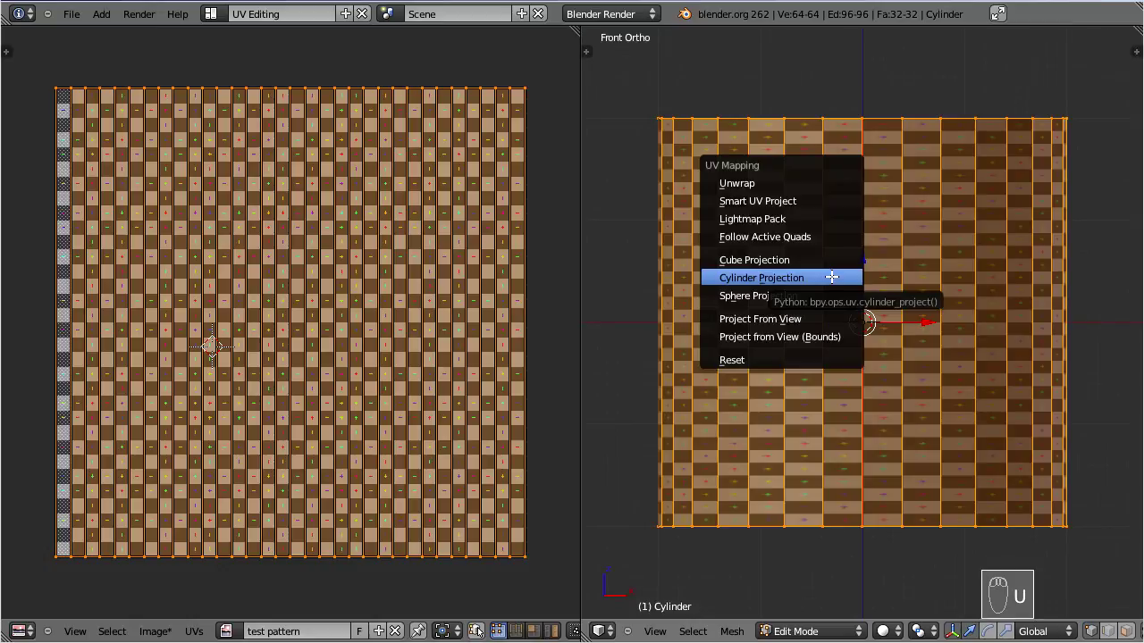
click(832, 277)
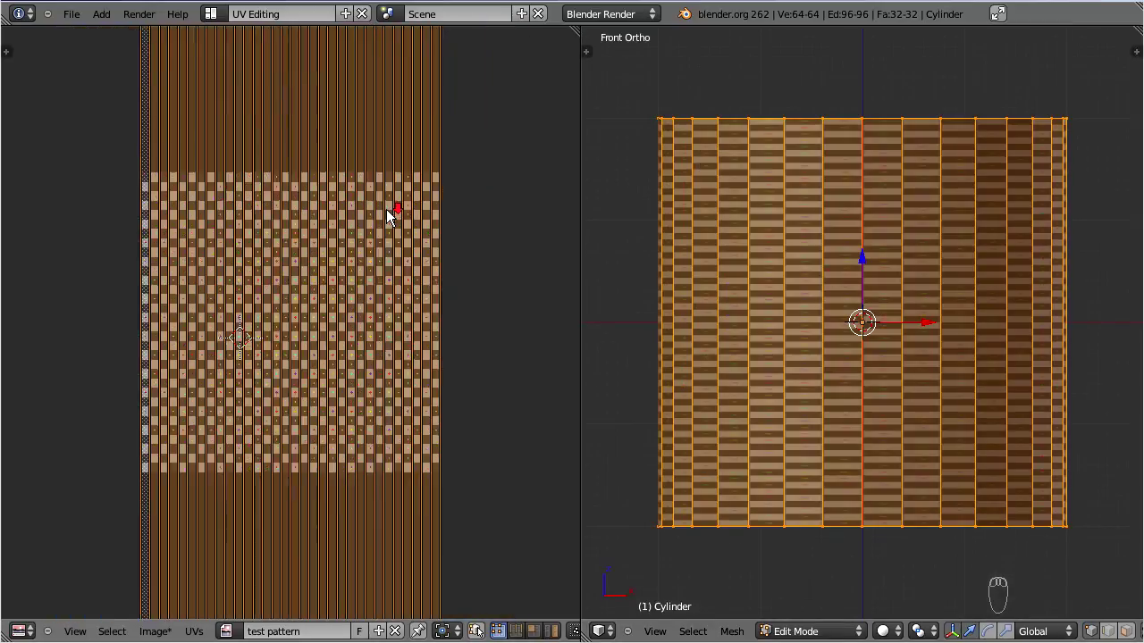
scroll(387, 216, down, 1)
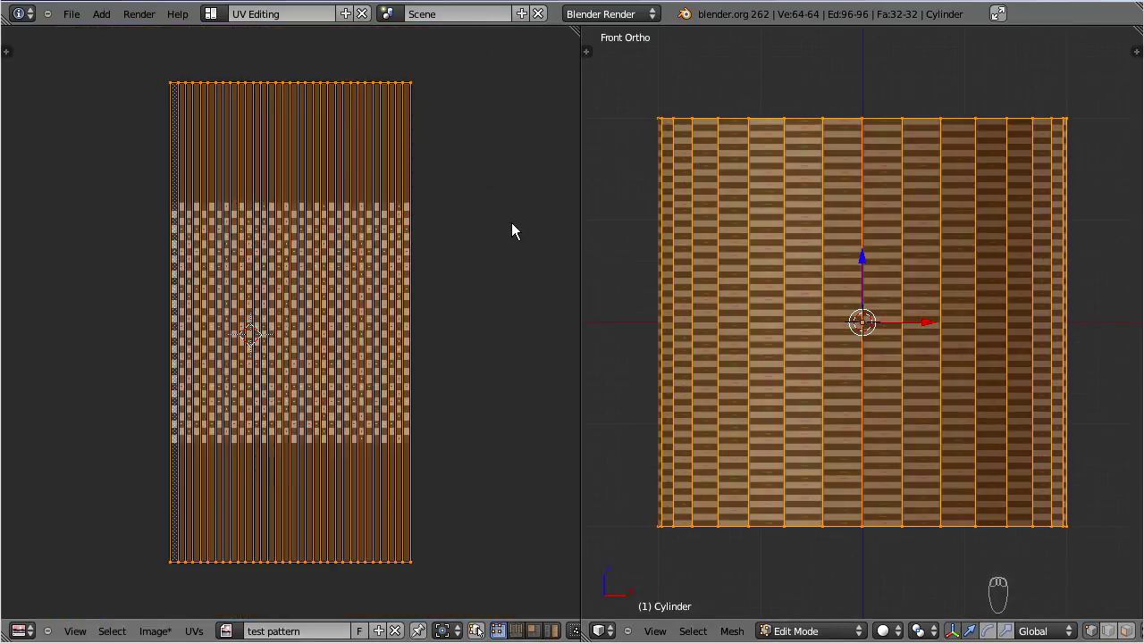
Apply UVs > Transform > Scale to Bounds to fill the test pattern again
click(194, 631)
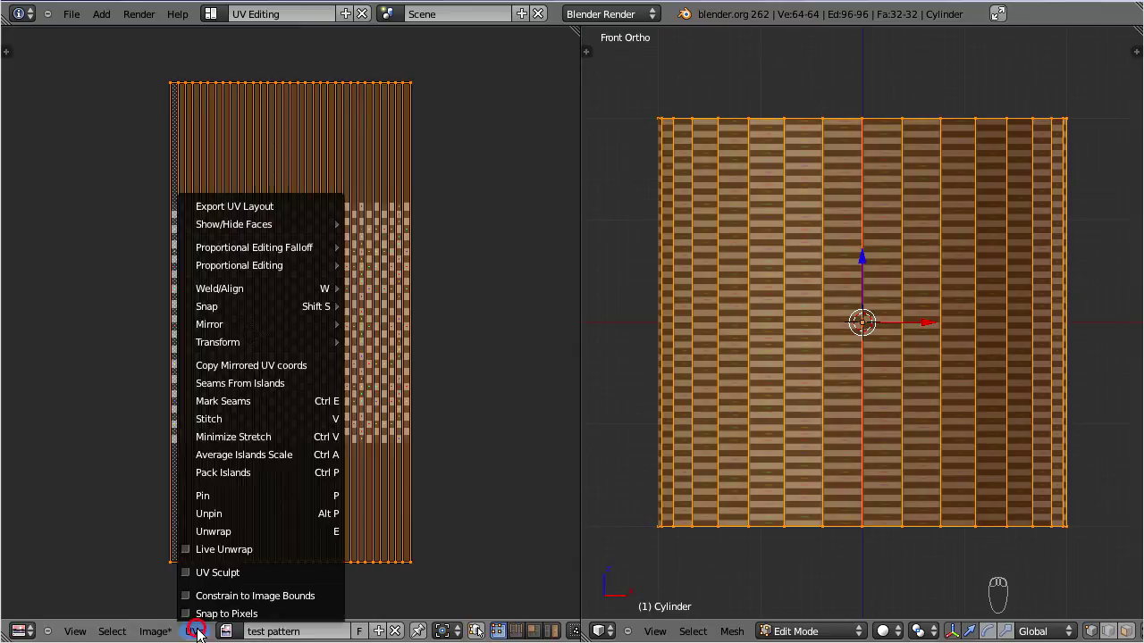
mouse_move(223, 340)
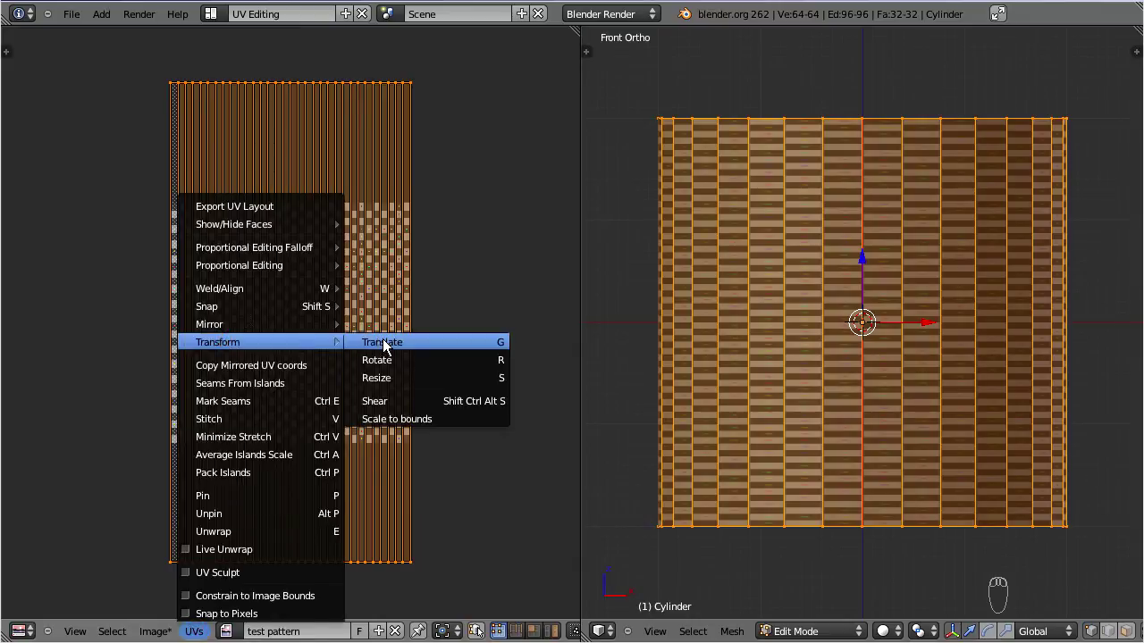
click(417, 422)
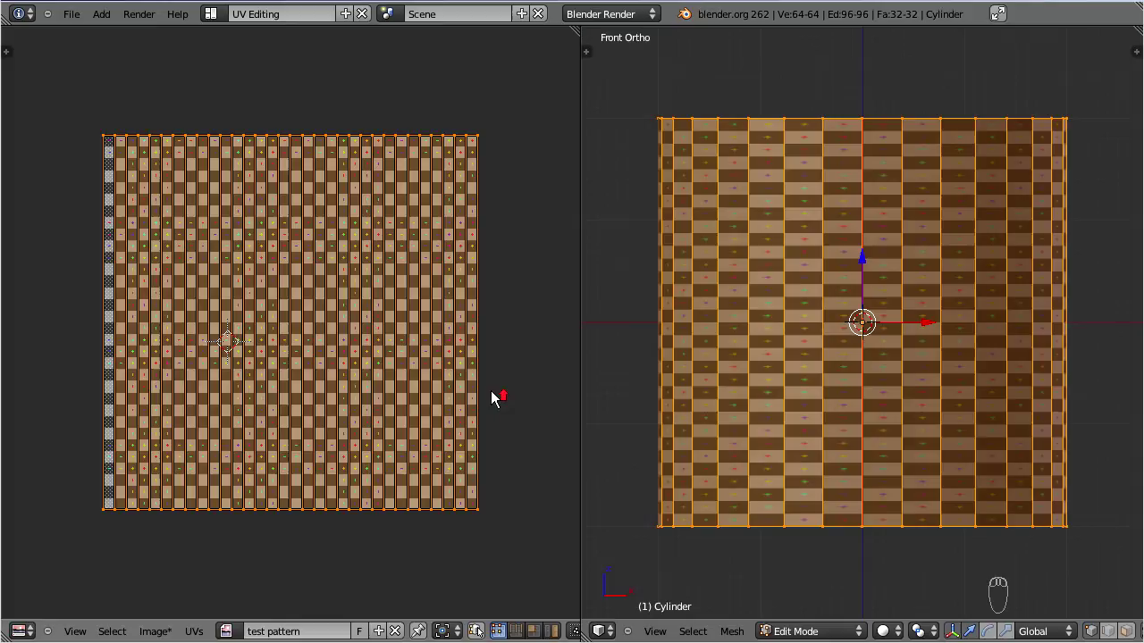